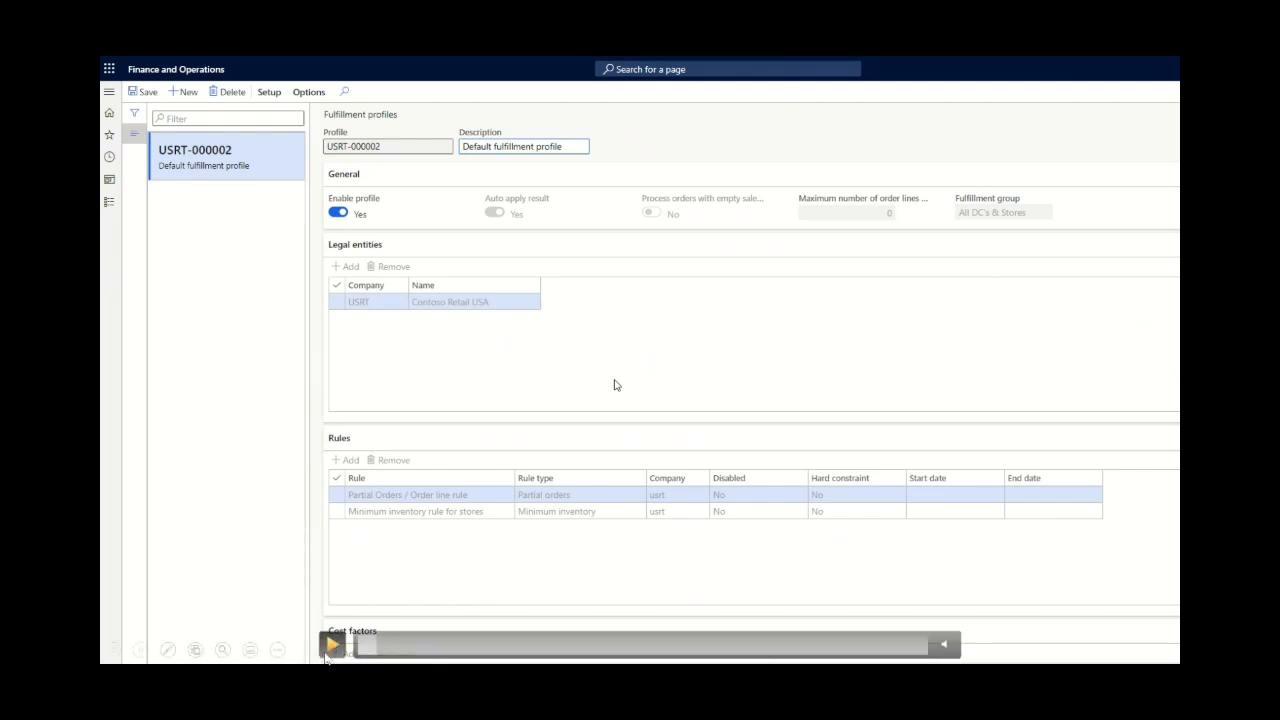
# - Play the recorded demo through the default fulfillment profile, pausing to examine its general settings, legal entities and rules
pyautogui.click(331, 645)
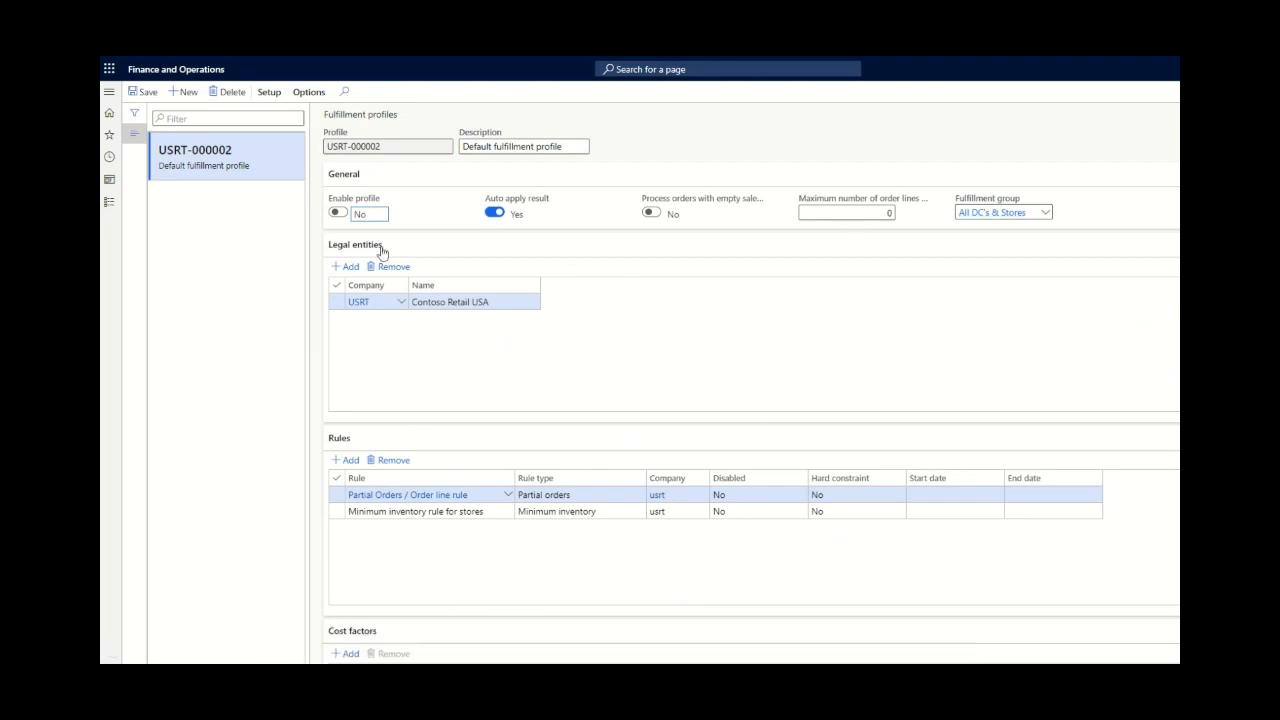
pyautogui.click(331, 646)
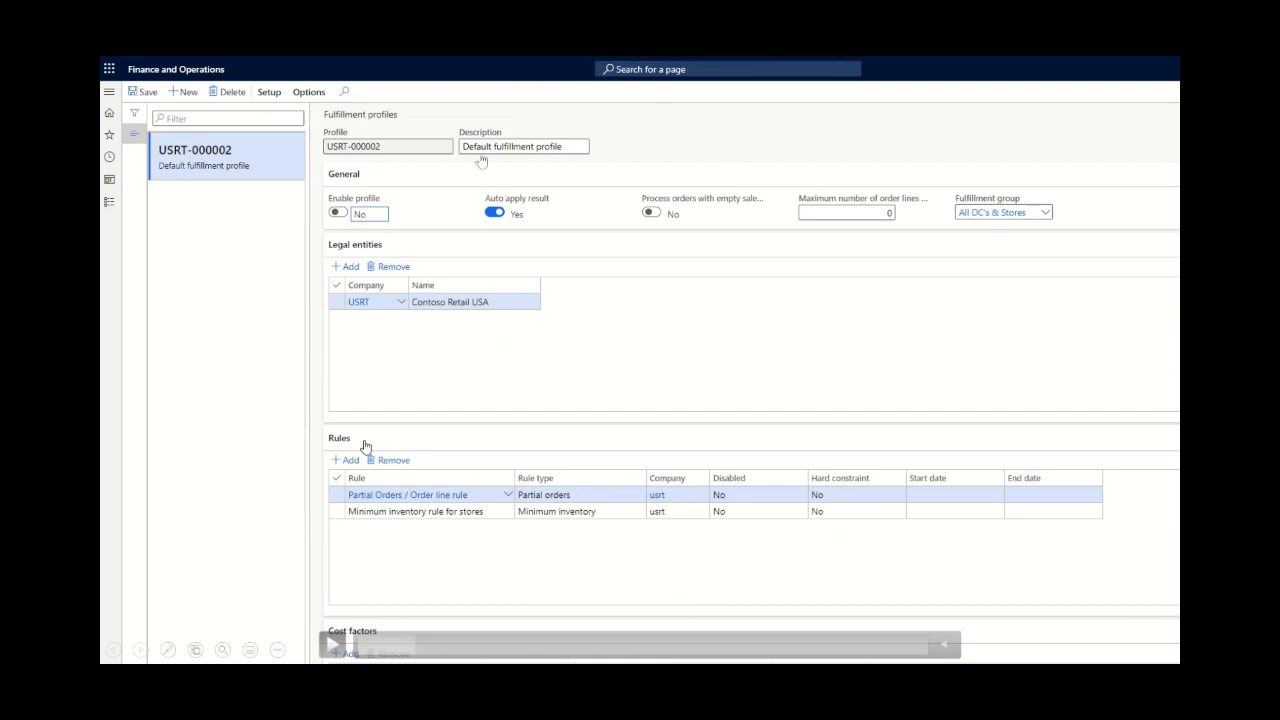
pyautogui.click(333, 645)
pyautogui.click(334, 645)
pyautogui.click(334, 645)
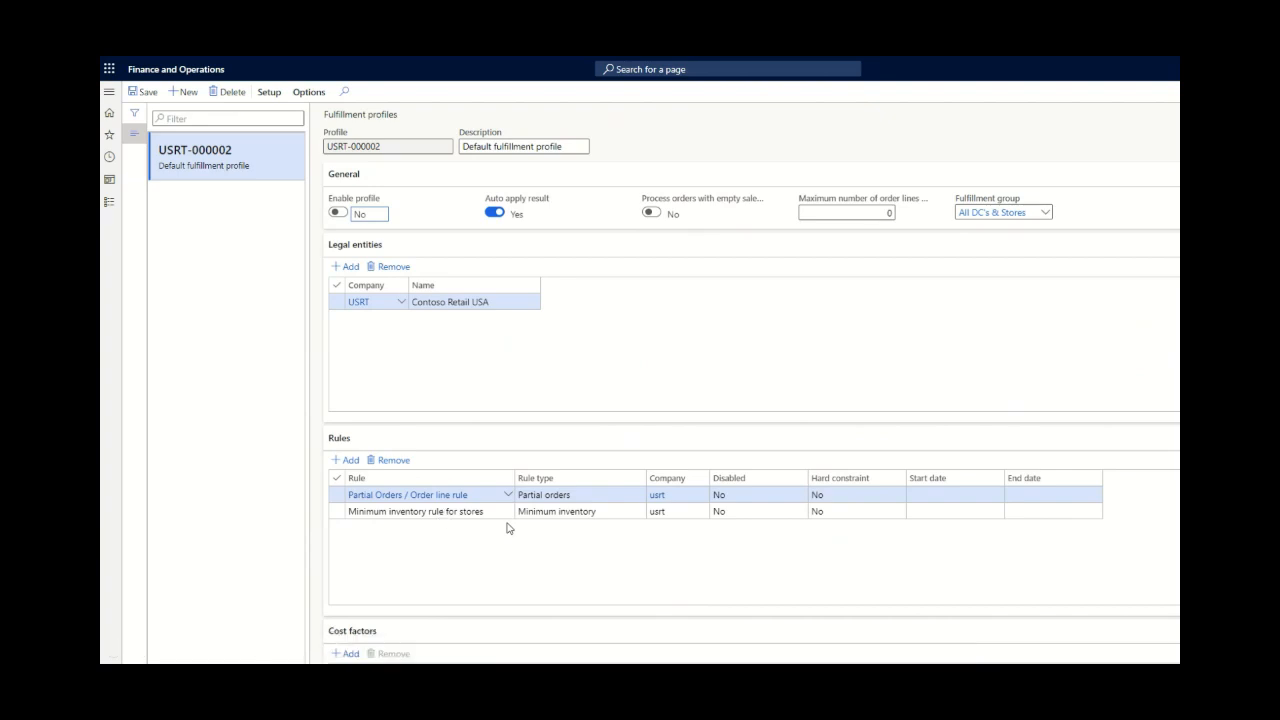
# - Play the demo up to the Partial Orders / Order line rule and pause to examine its rule lines
pyautogui.moveTo(455, 494)
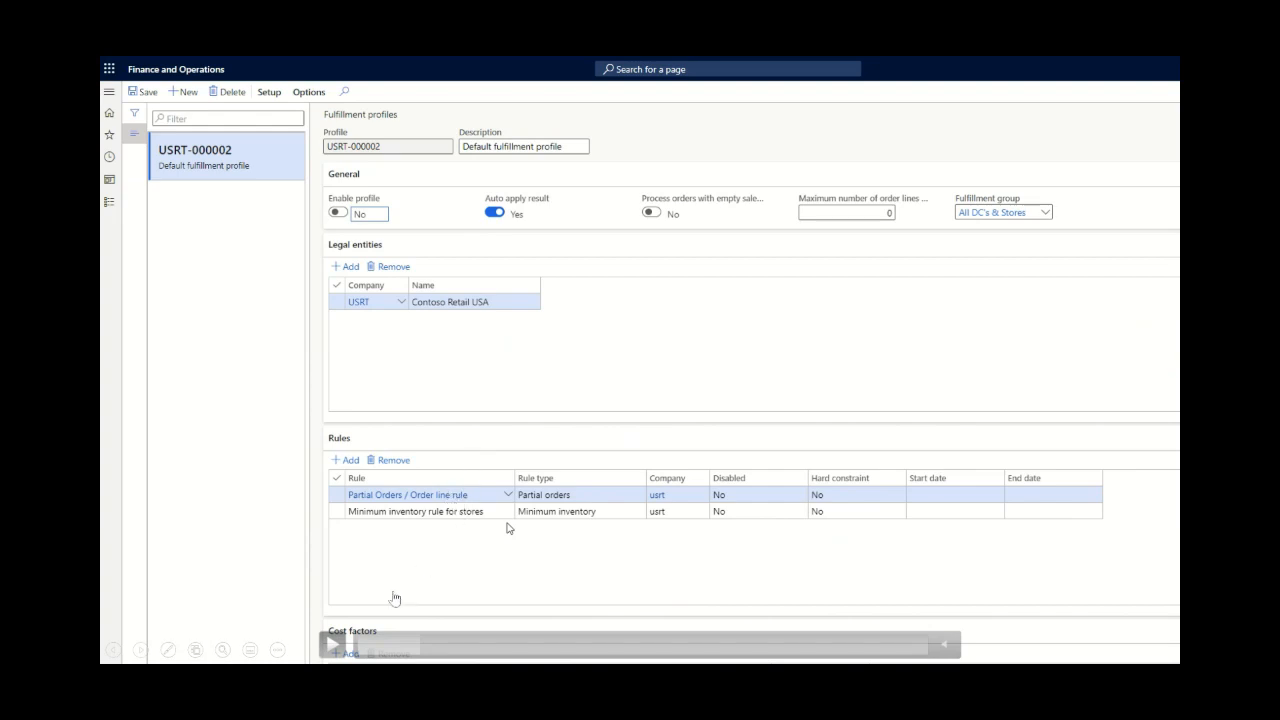
pyautogui.click(332, 646)
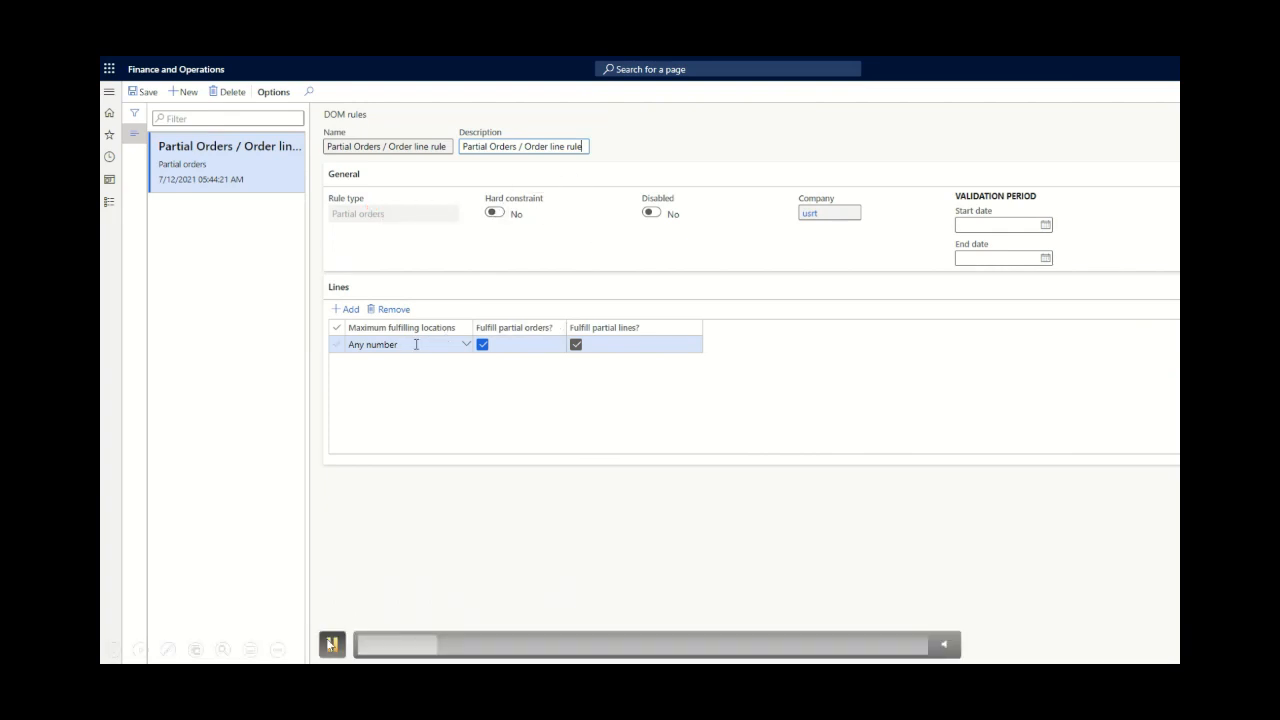
pyautogui.click(333, 644)
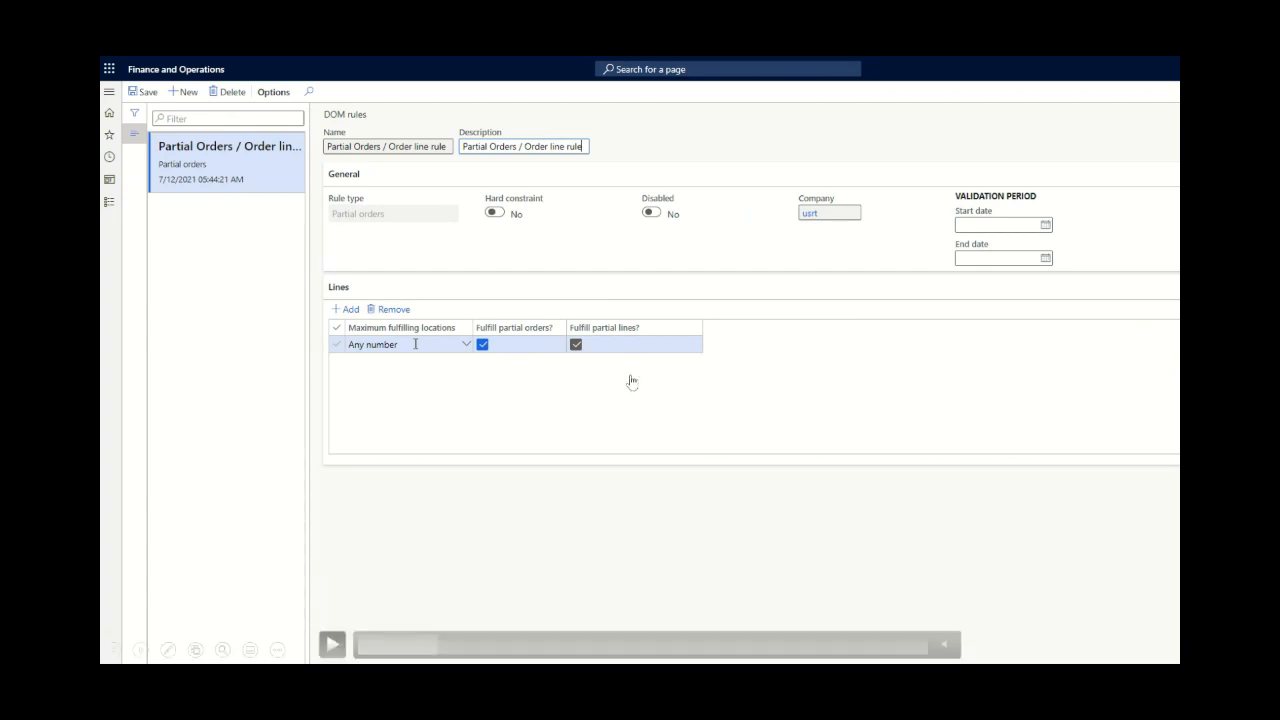
# - Play the demo up to the default fulfillment profile's modes of delivery and pause to examine the list
pyautogui.click(332, 644)
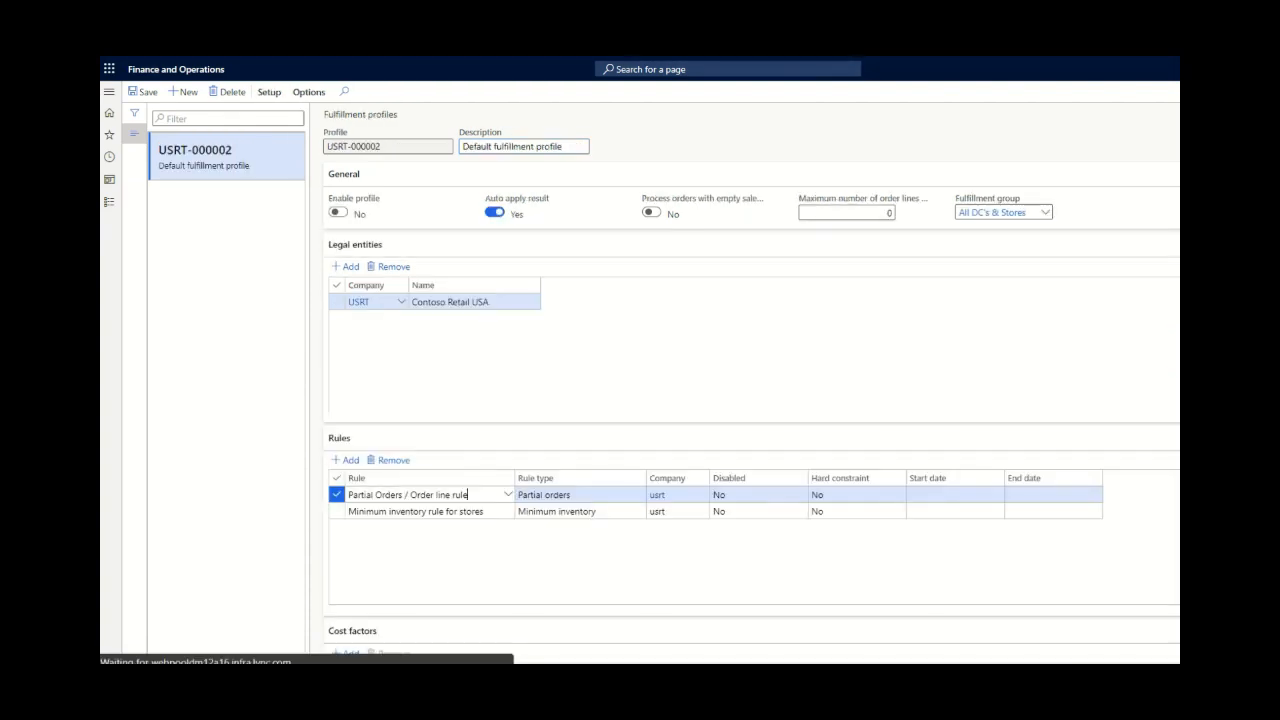
pyautogui.click(334, 646)
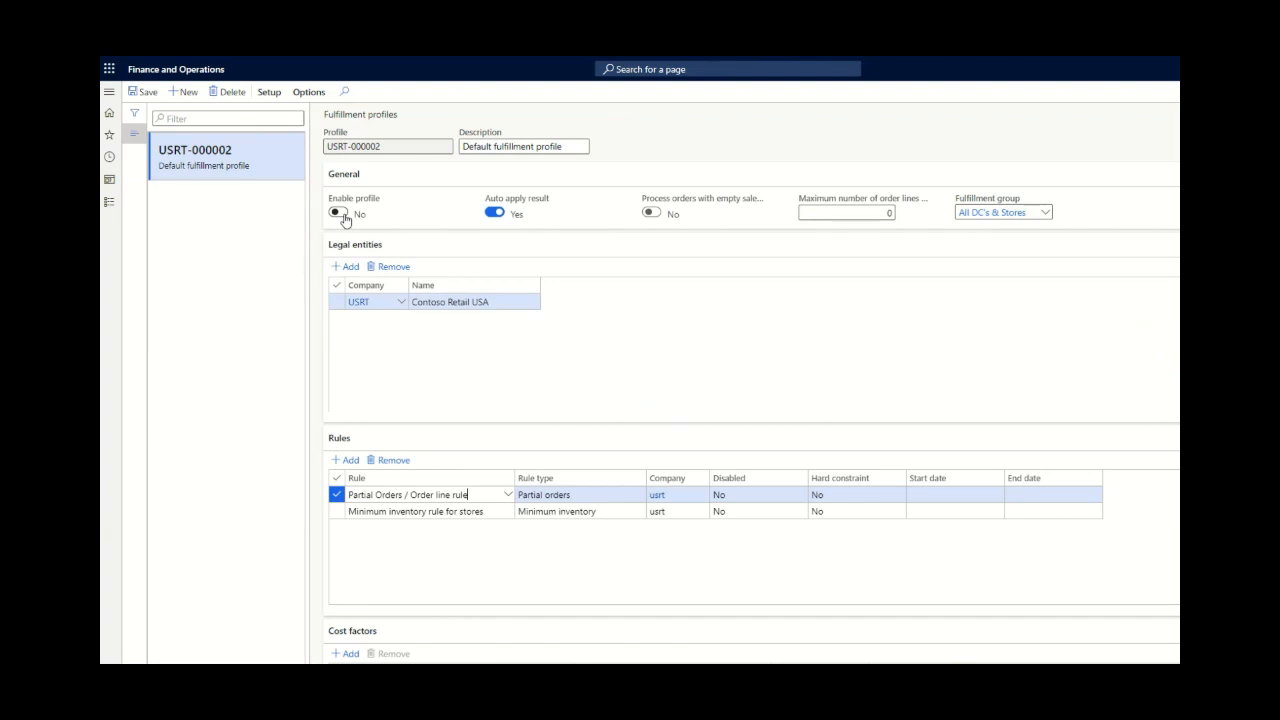
pyautogui.click(331, 645)
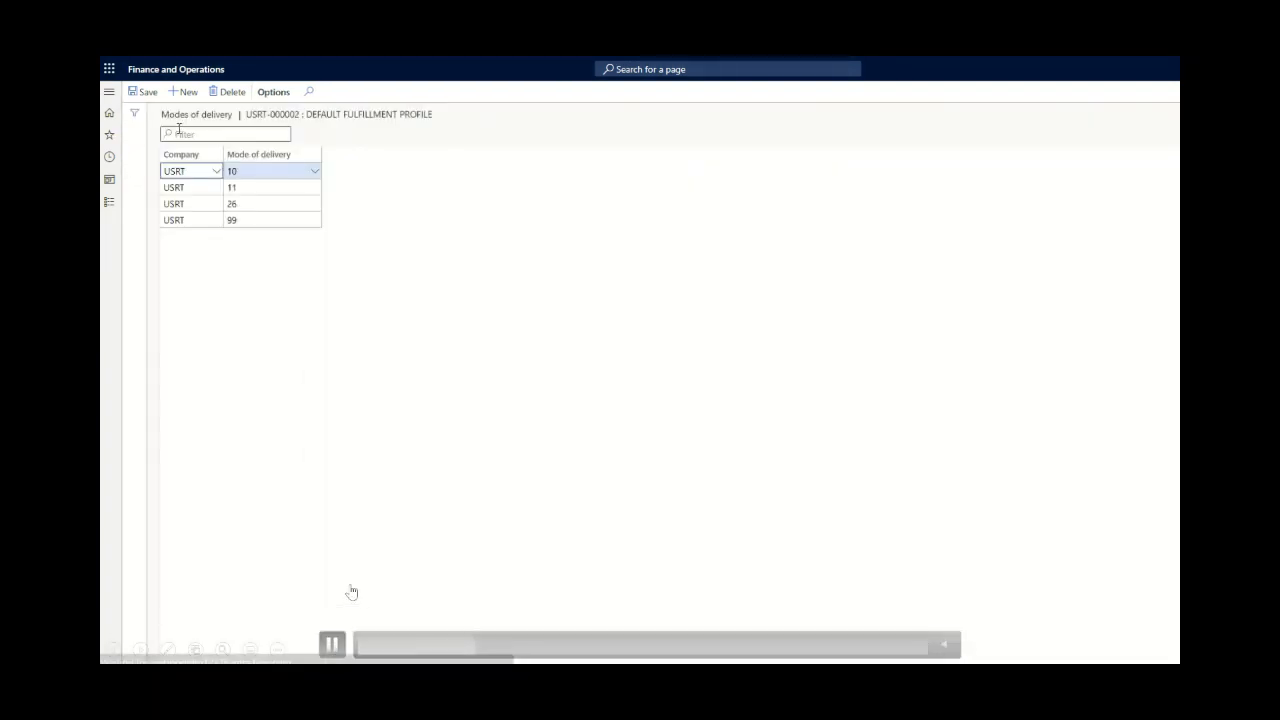
pyautogui.click(332, 645)
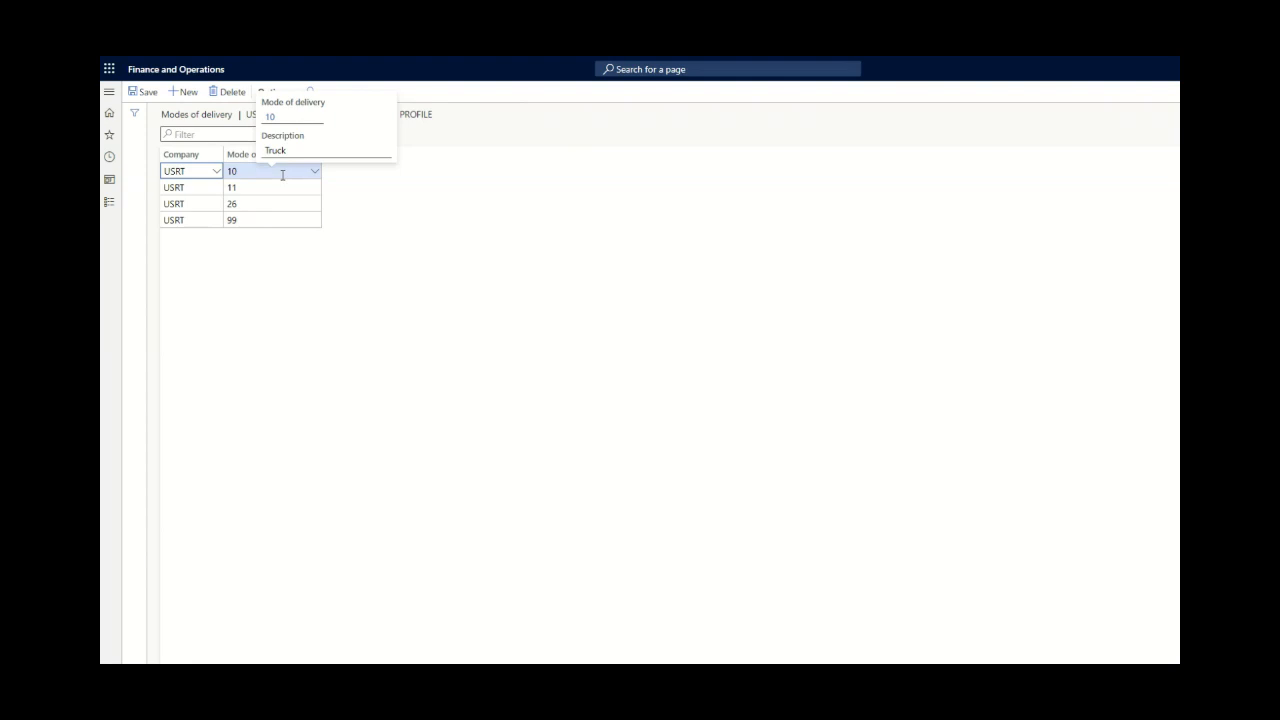
pyautogui.moveTo(330, 645)
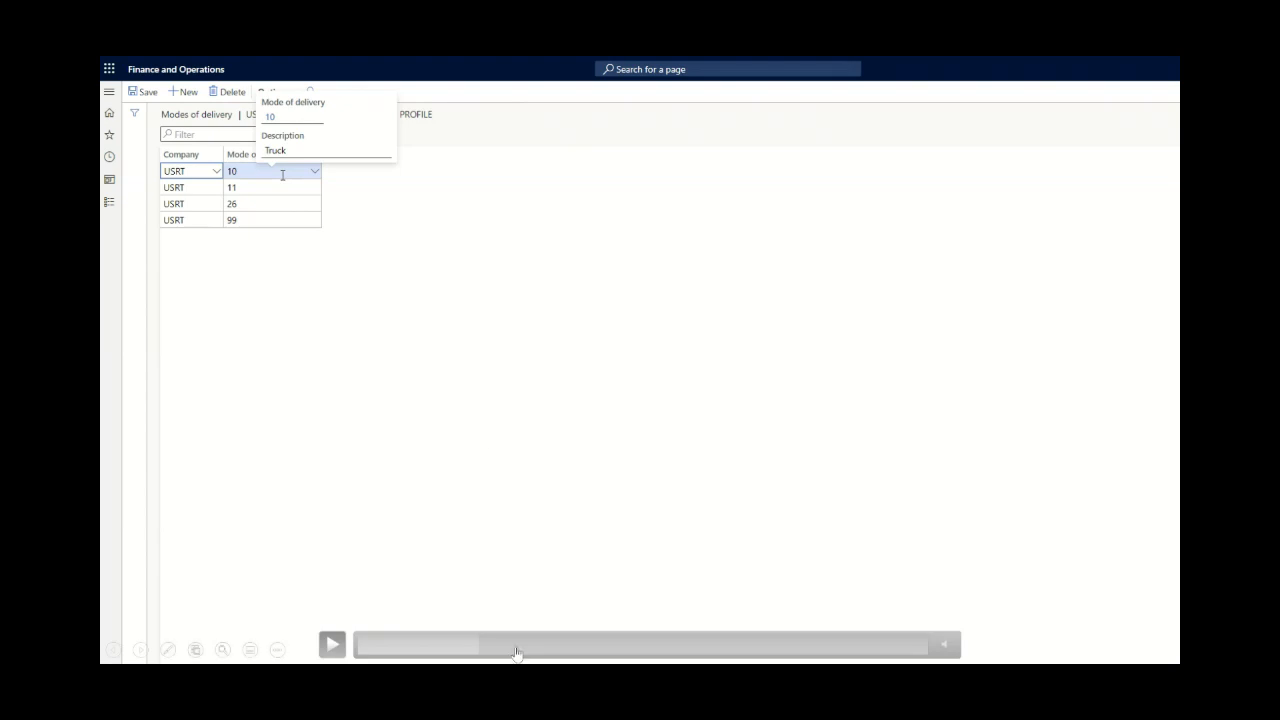
# - Play the demo up to the default fulfillment profile's sales origins and pause to examine the listed origin
pyautogui.click(333, 646)
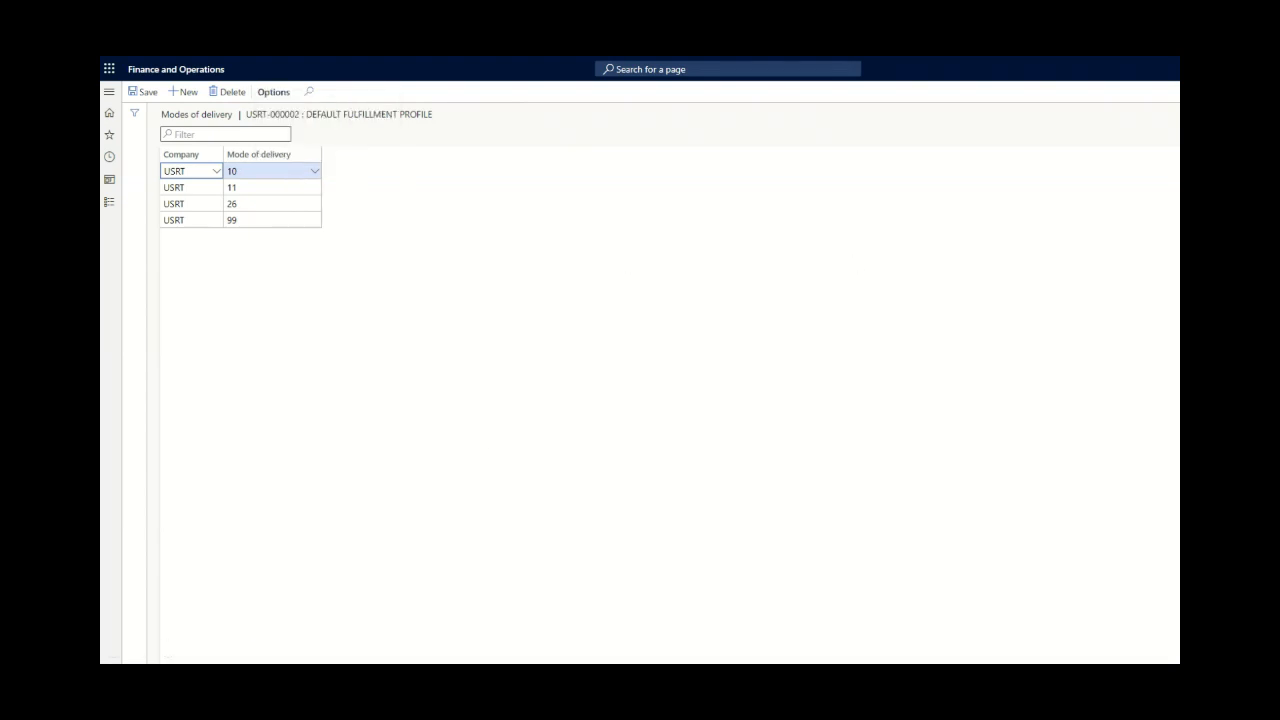
pyautogui.moveTo(363, 537)
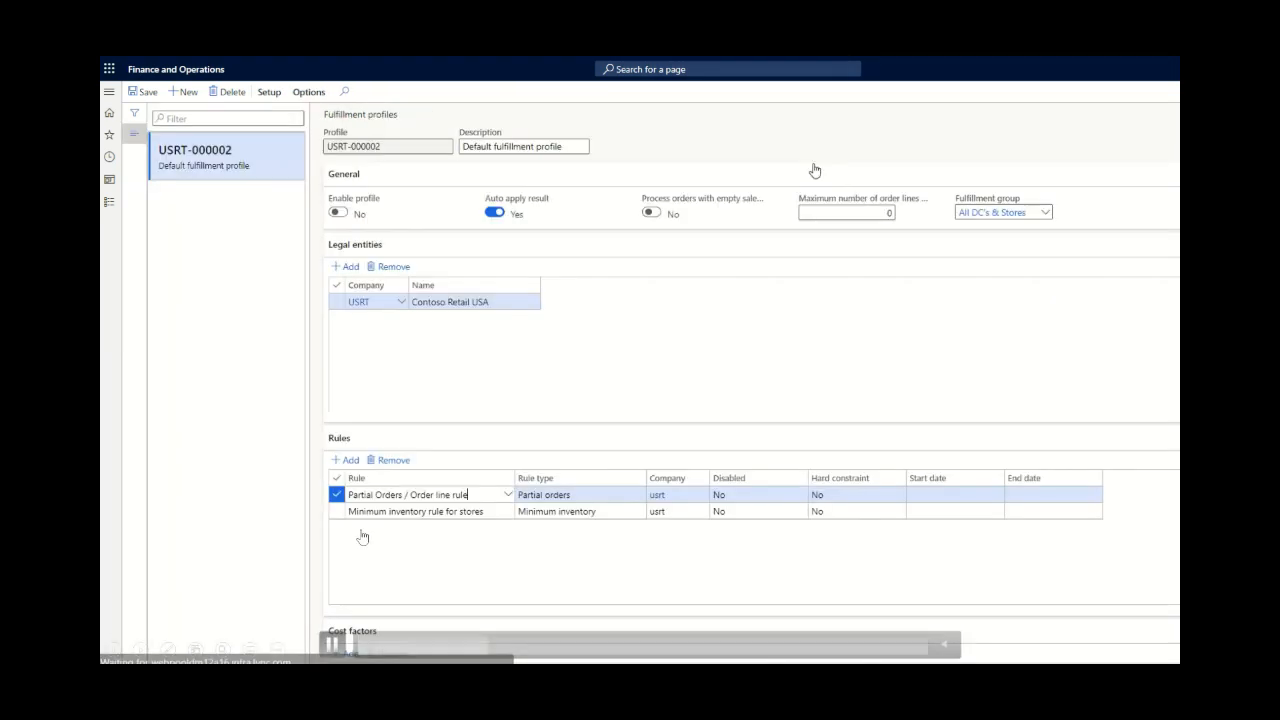
pyautogui.click(333, 645)
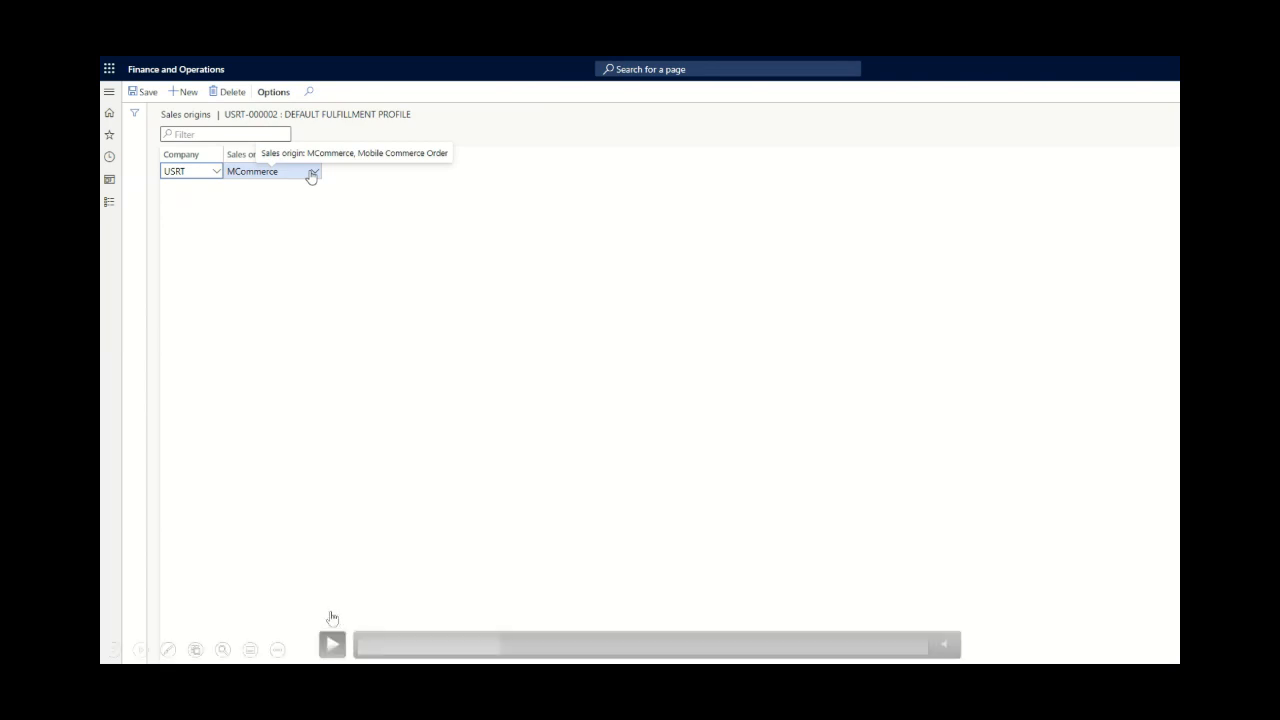
# - Play the demo past the profile's enabling to DOM parameters, pausing to examine the General settings and the Solver type options
pyautogui.click(332, 644)
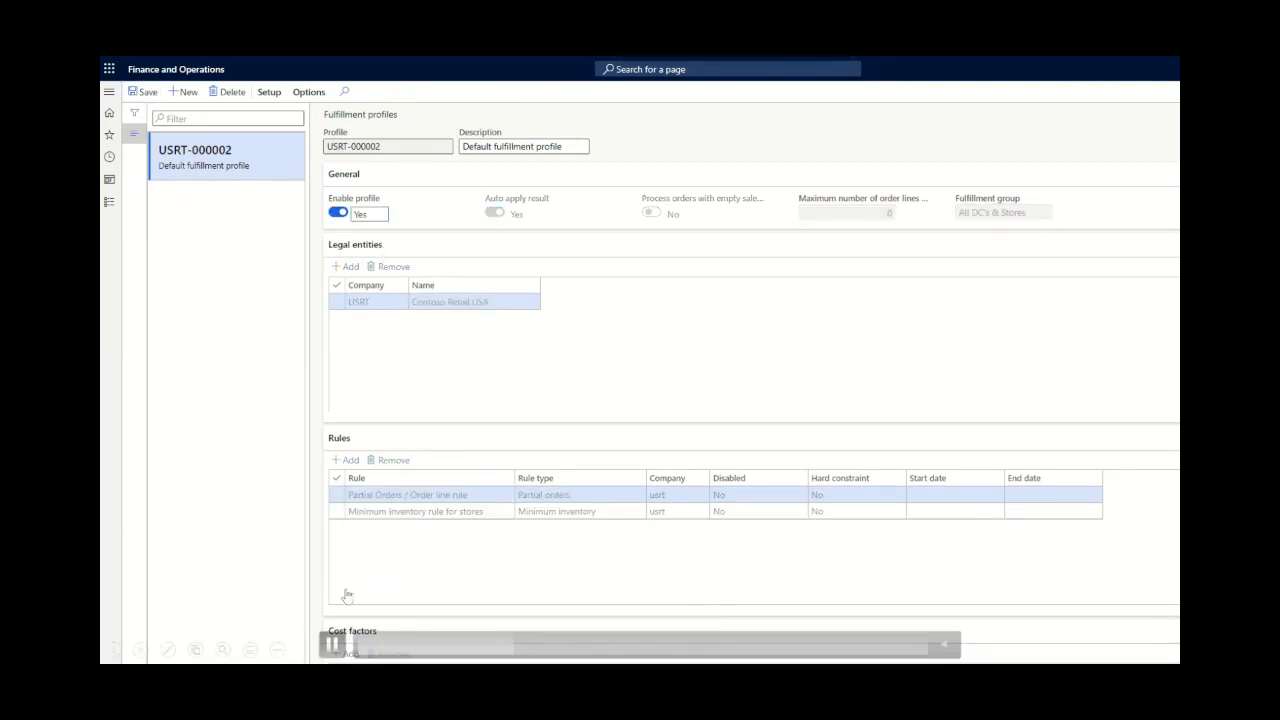
pyautogui.click(334, 647)
pyautogui.click(334, 642)
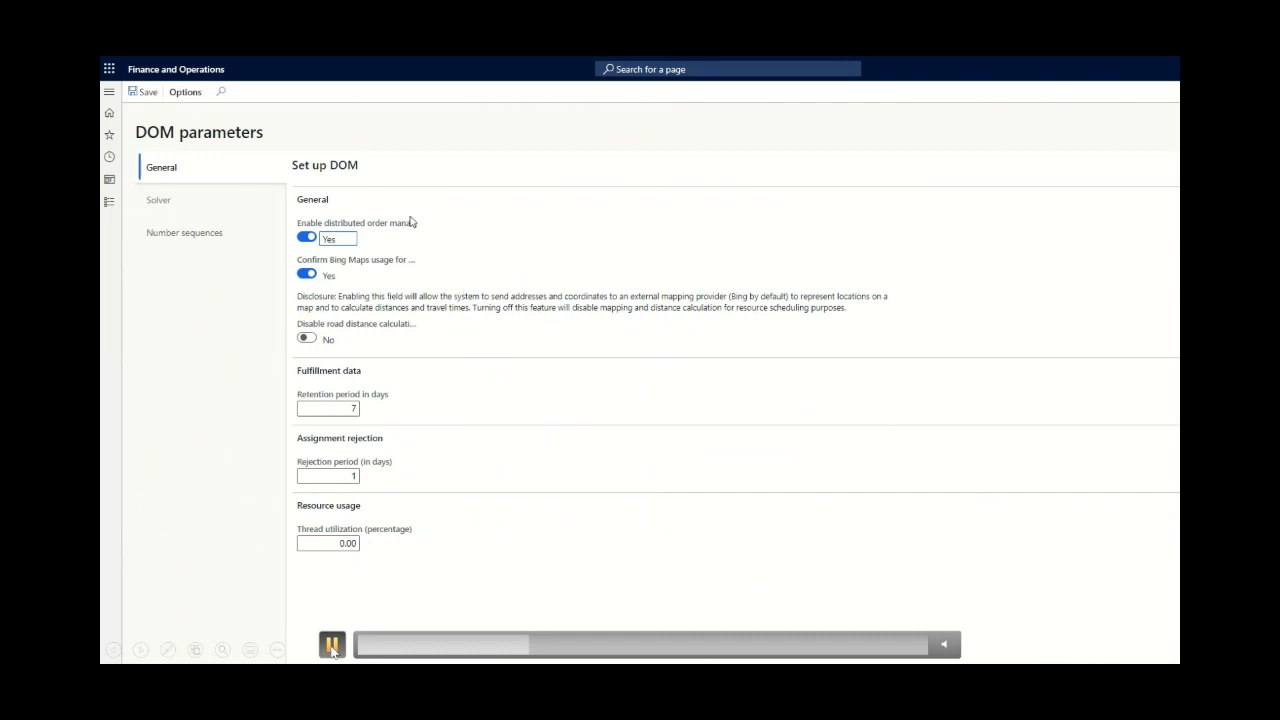
pyautogui.click(333, 648)
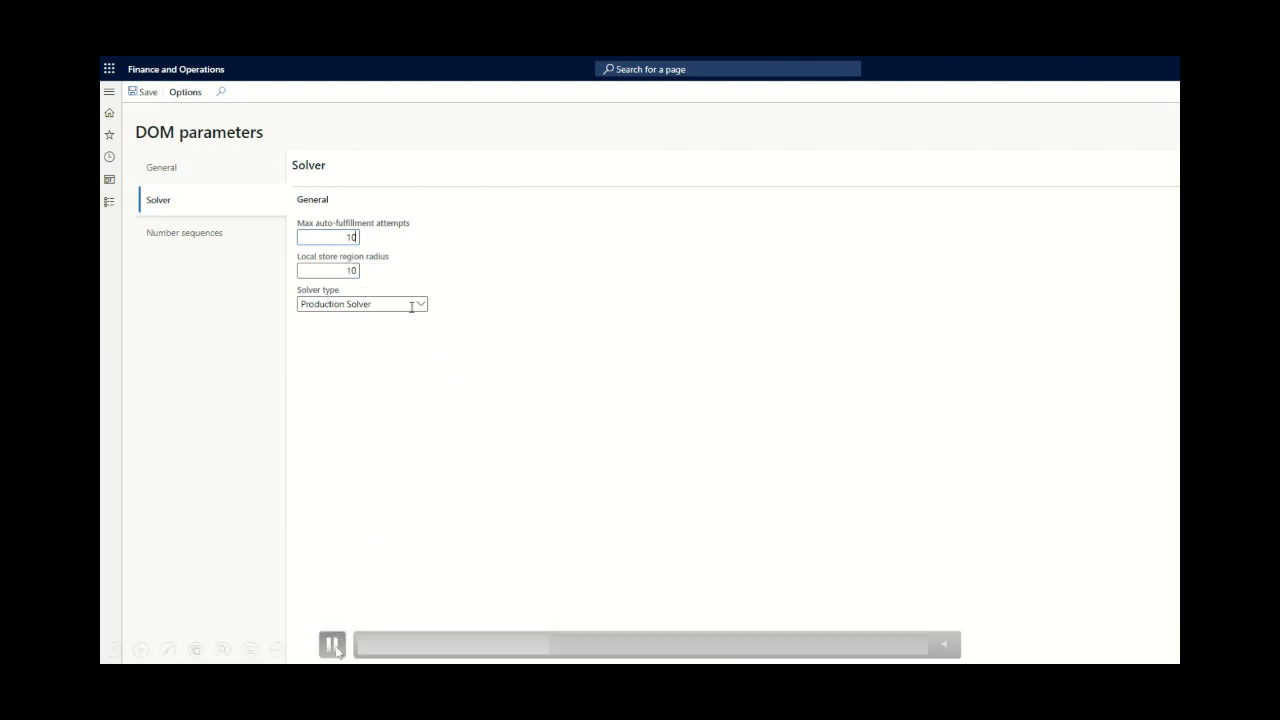
pyautogui.click(334, 651)
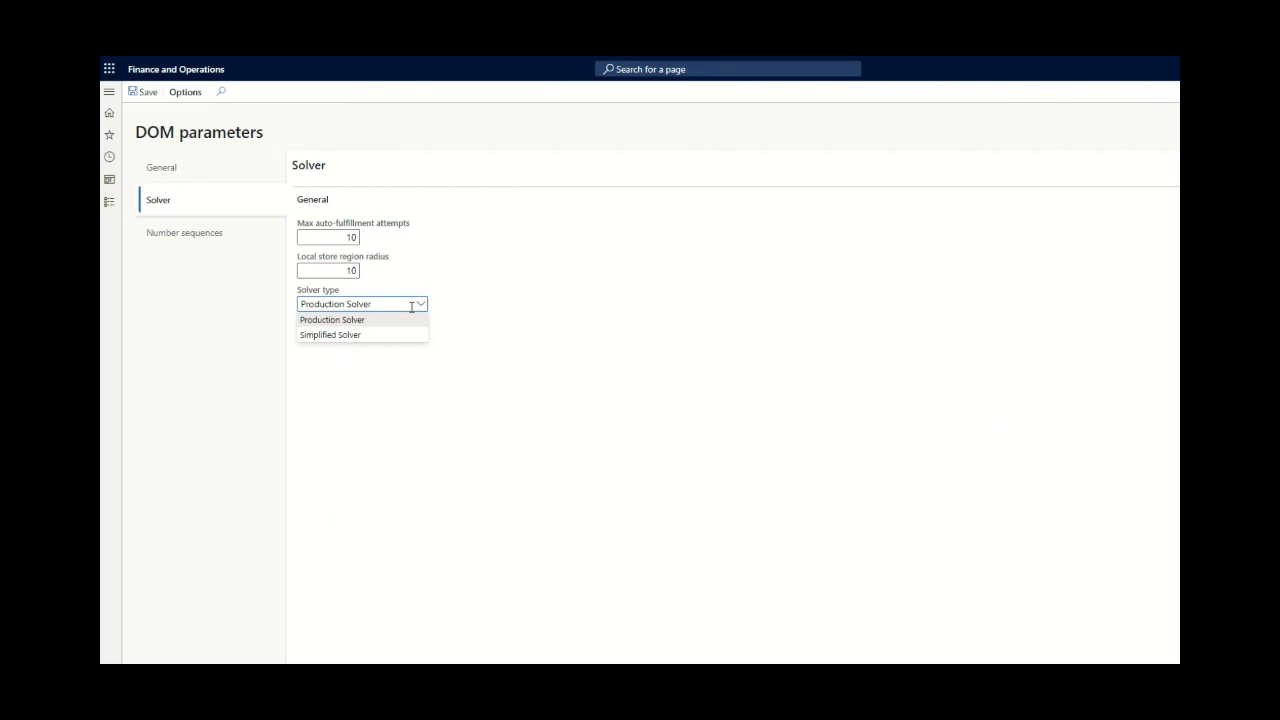
pyautogui.moveTo(382, 622)
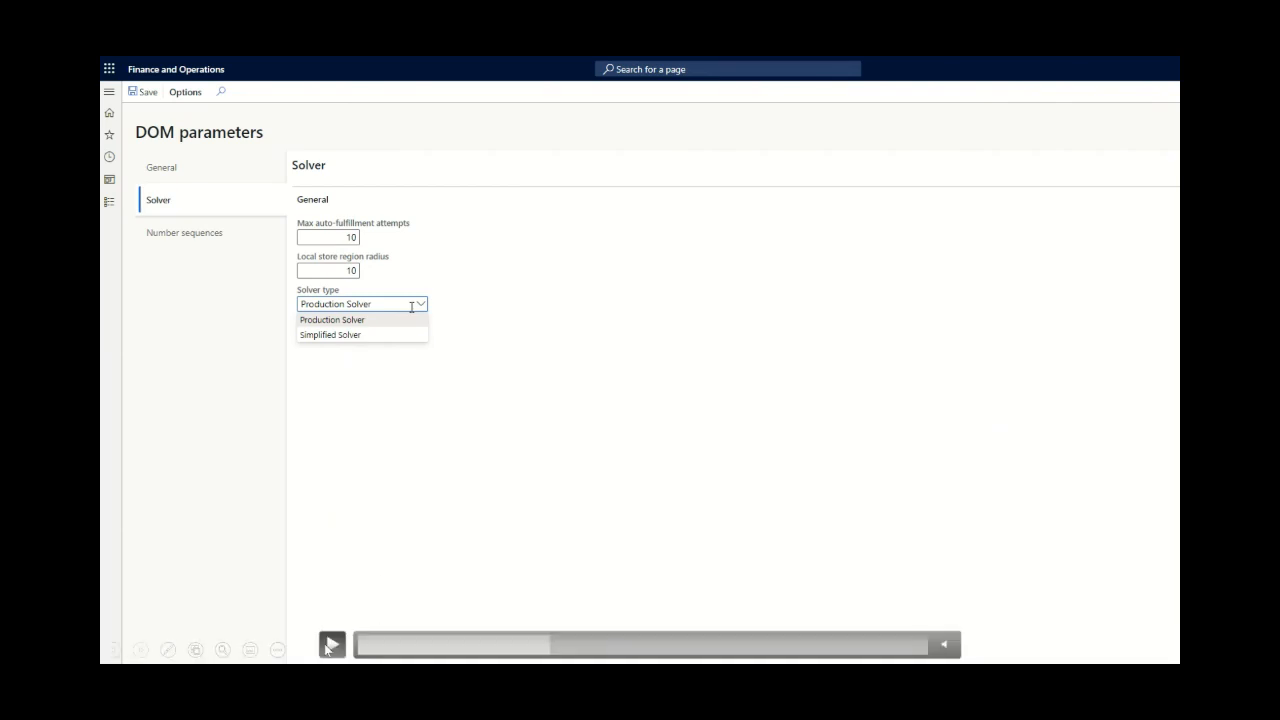
# - Play the demo up to the sales order details and examine the order lines and their DOM status
pyautogui.click(331, 645)
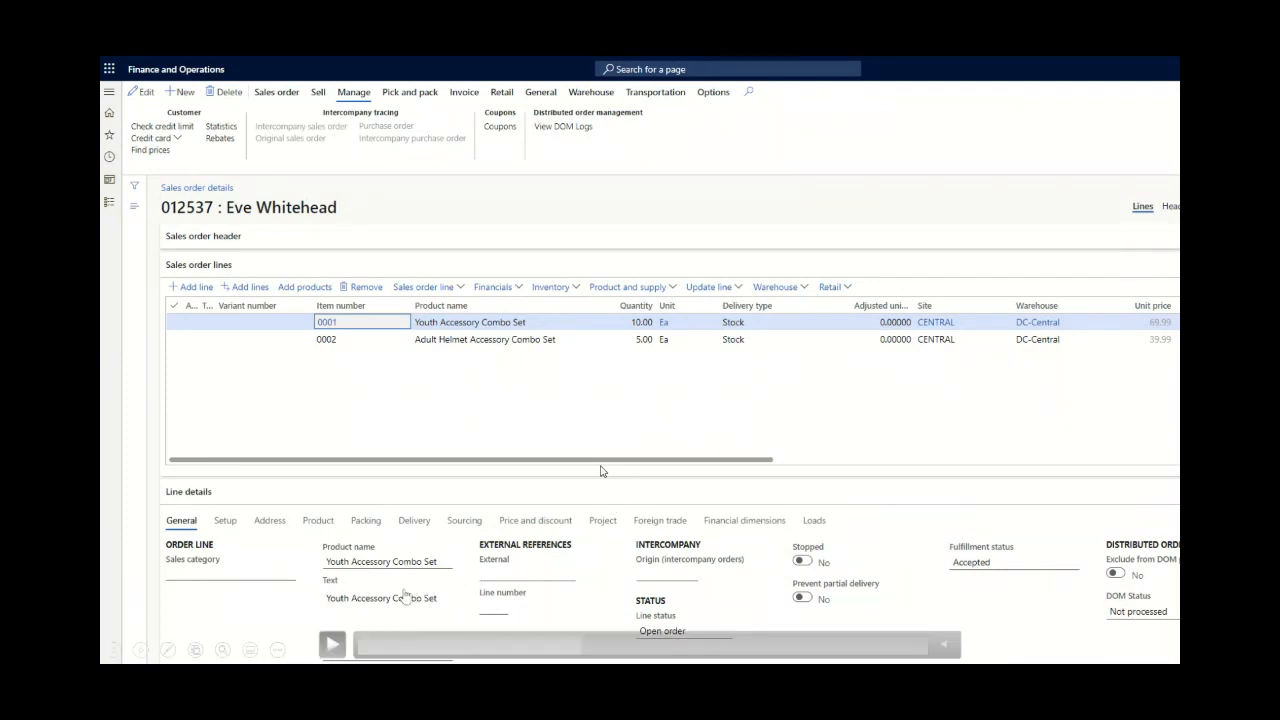
pyautogui.click(332, 646)
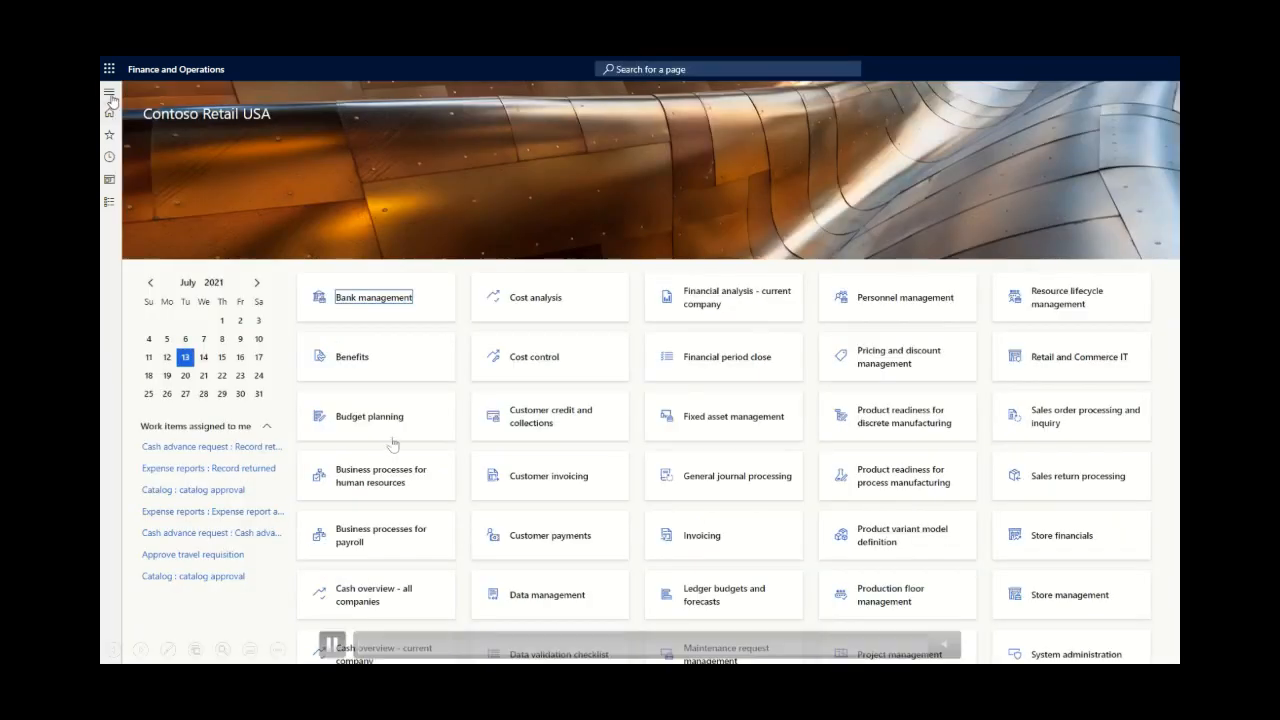
# - Skip the demo forward past the fulfillment profile and DOM parameters to the All sales orders list and pause there
pyautogui.click(463, 644)
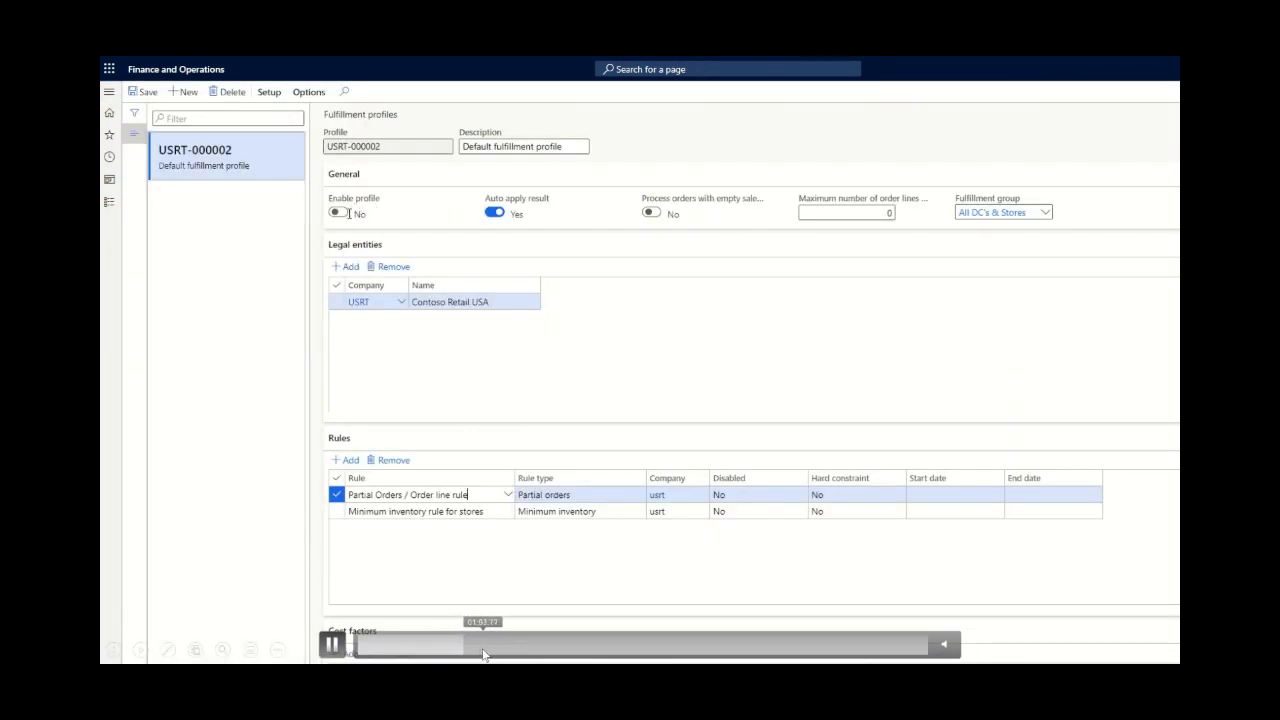
pyautogui.click(486, 644)
pyautogui.click(506, 644)
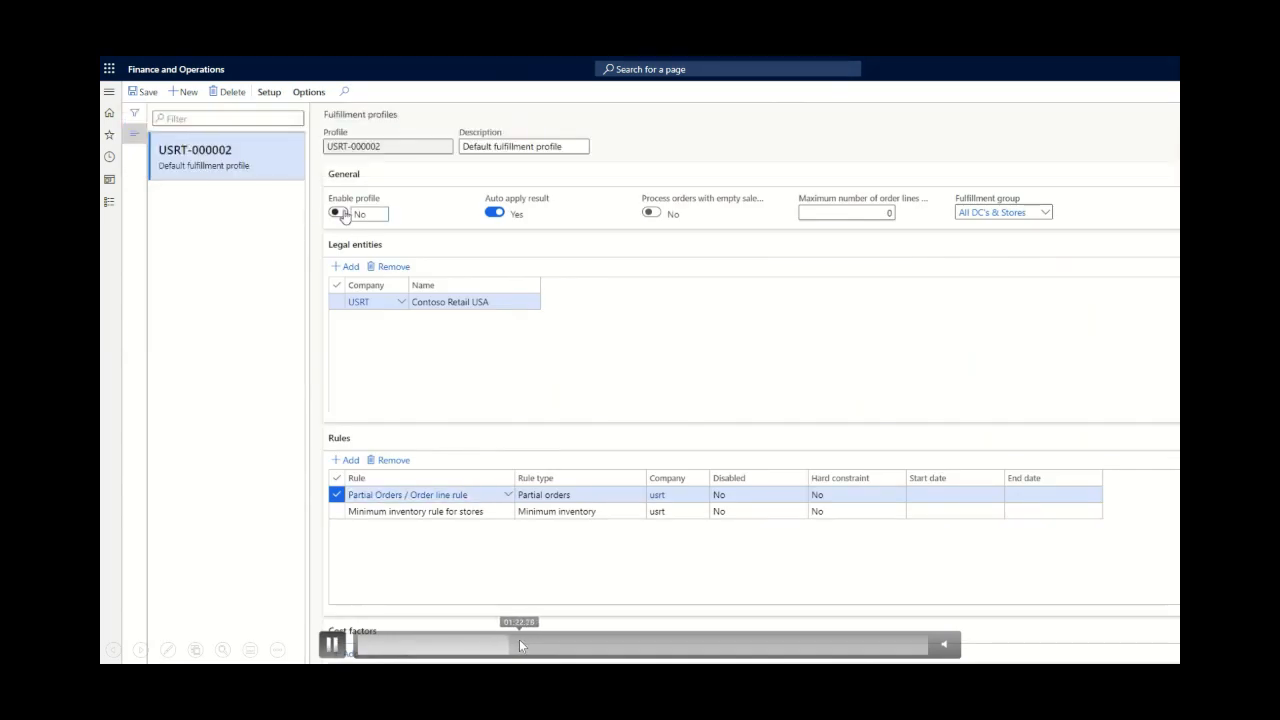
pyautogui.click(519, 639)
pyautogui.click(533, 641)
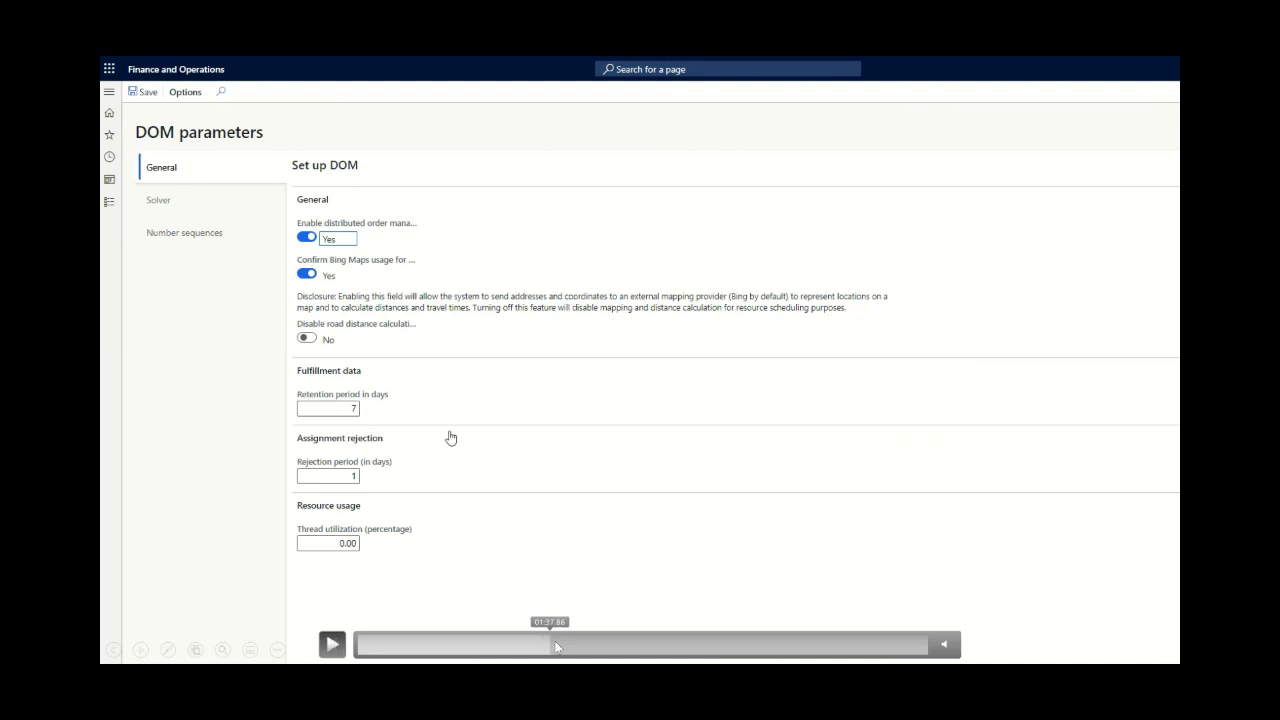
pyautogui.click(551, 641)
pyautogui.click(574, 641)
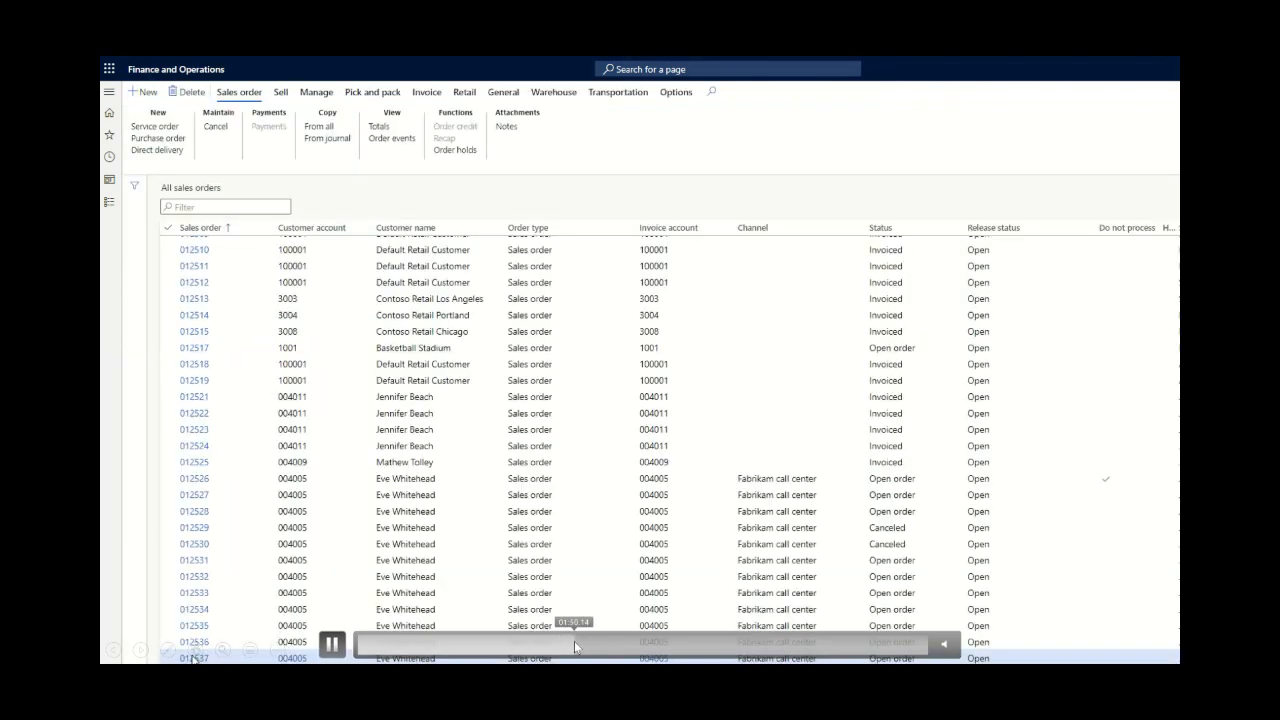
pyautogui.click(596, 641)
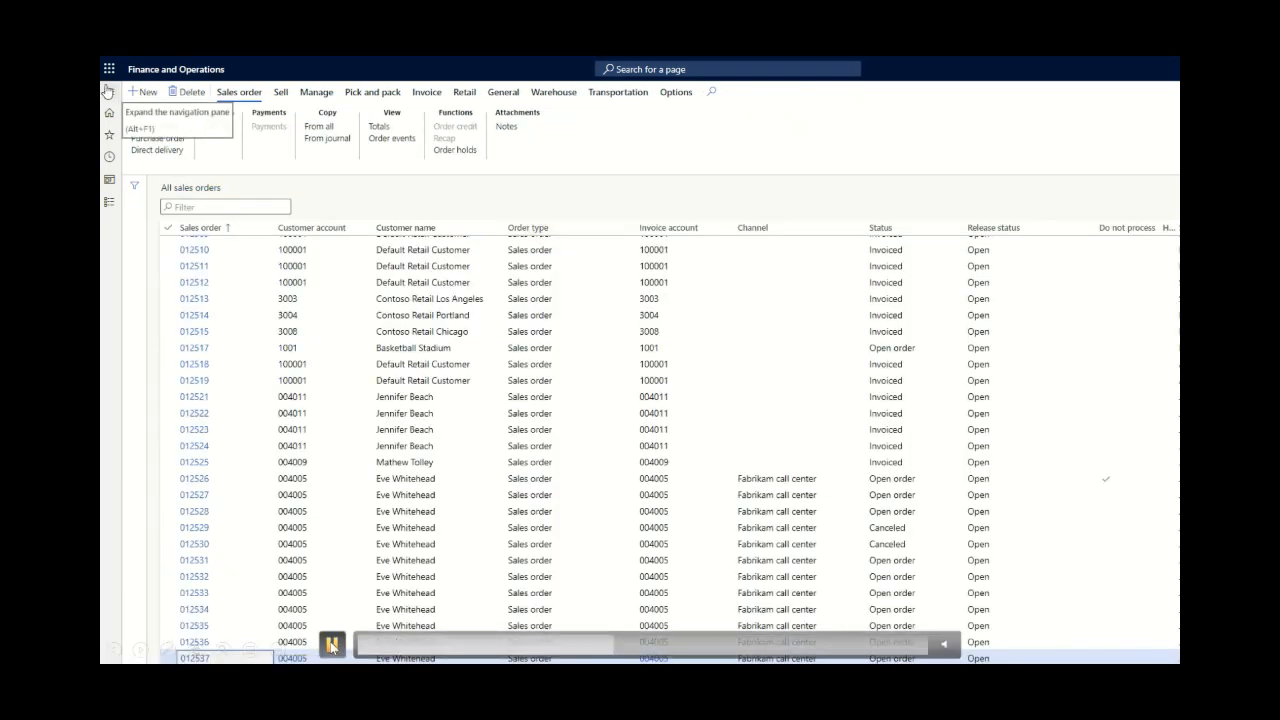
pyautogui.click(332, 645)
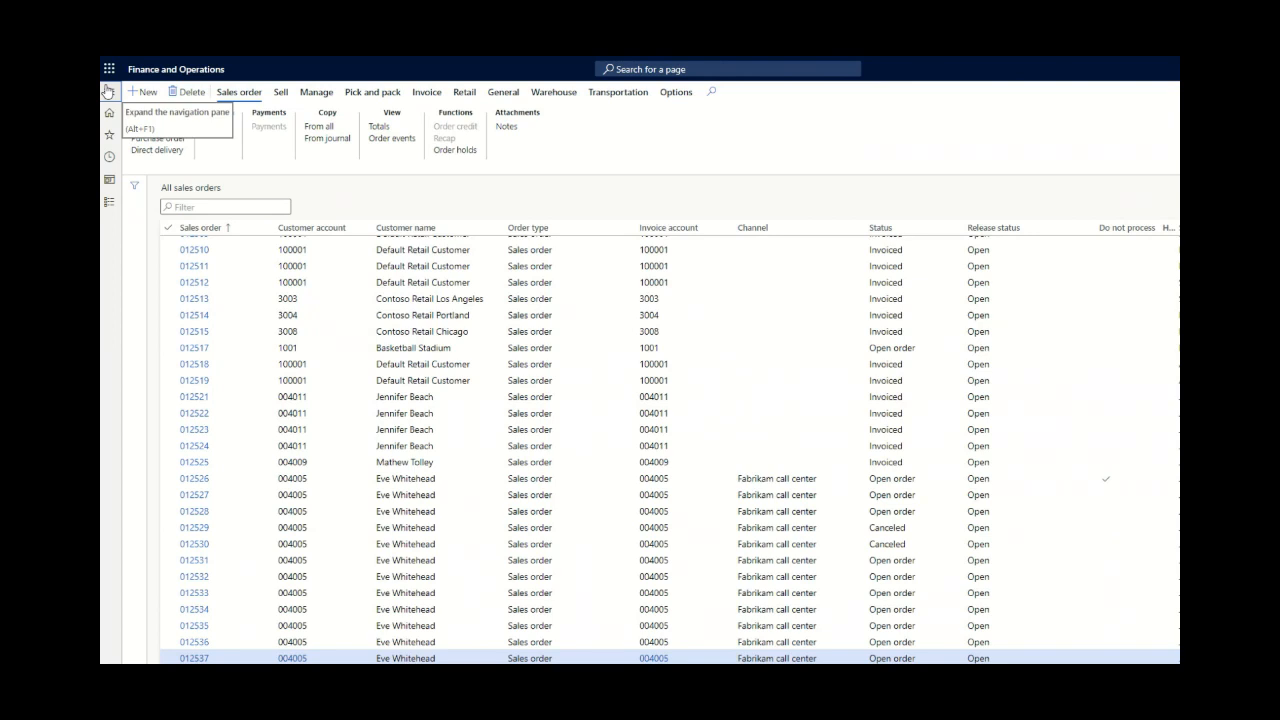
pyautogui.moveTo(411, 514)
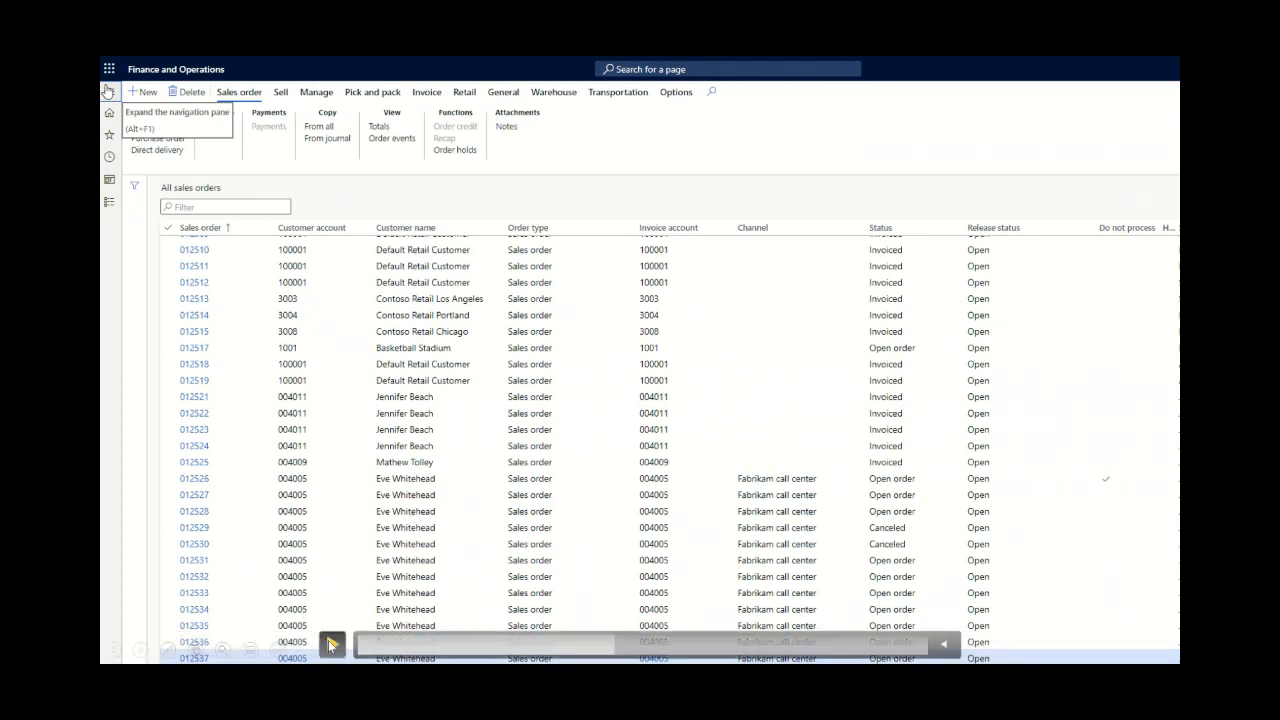
# - Play the demo up to the DOM batch job setup for the default fulfillment profile and pause to examine its parameters
pyautogui.click(331, 644)
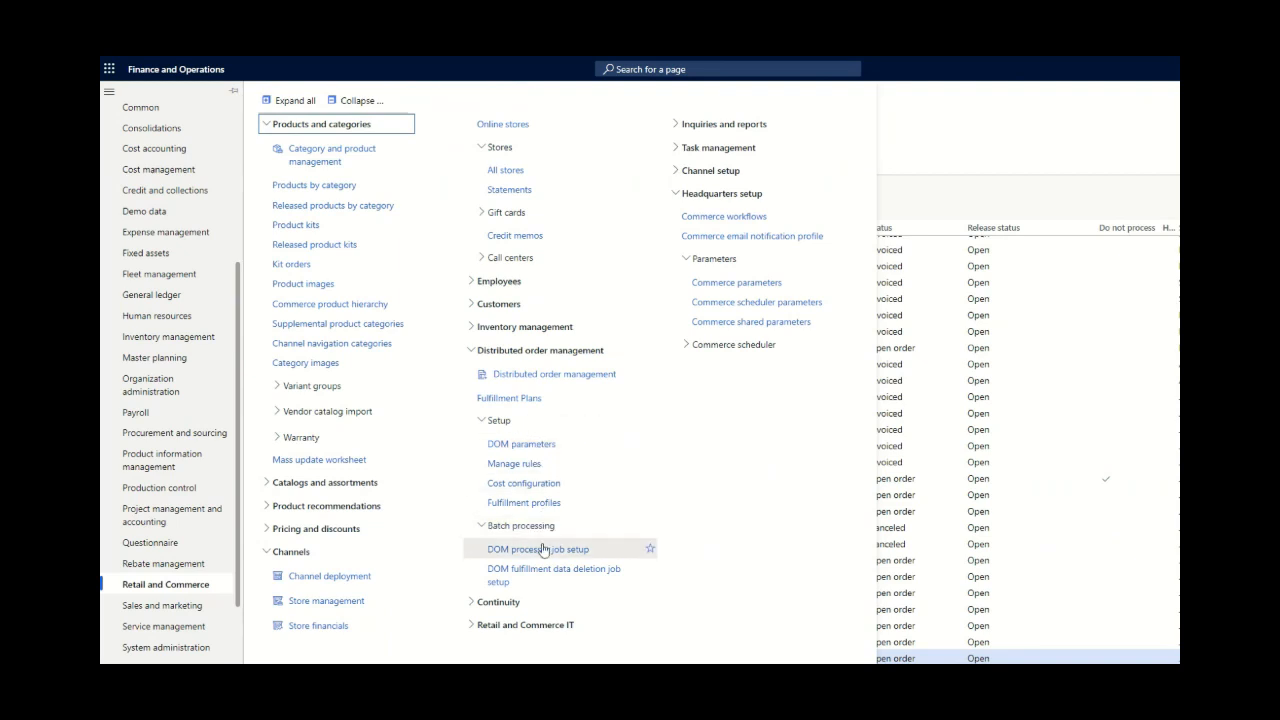
pyautogui.moveTo(483, 557)
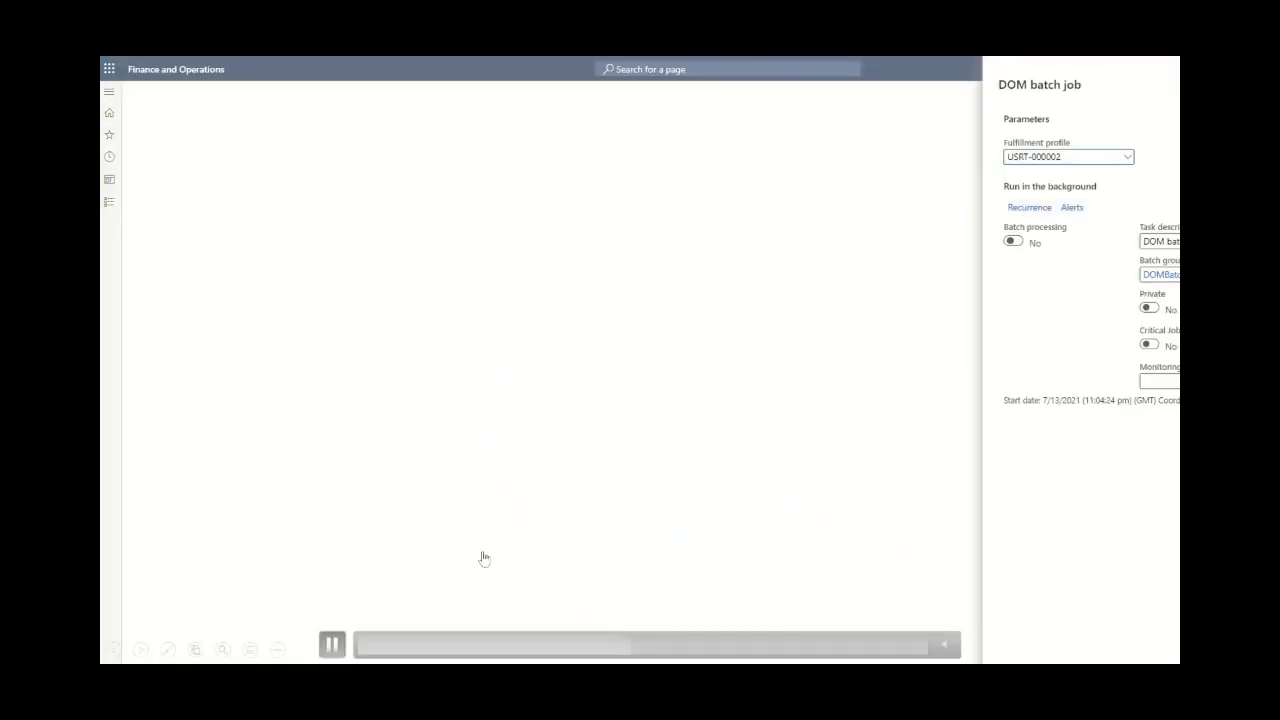
pyautogui.click(332, 645)
# - Play the demo into Fulfillment Plans, pausing to examine the warehouse and quantity assigned to each line of the newest plan
pyautogui.click(327, 648)
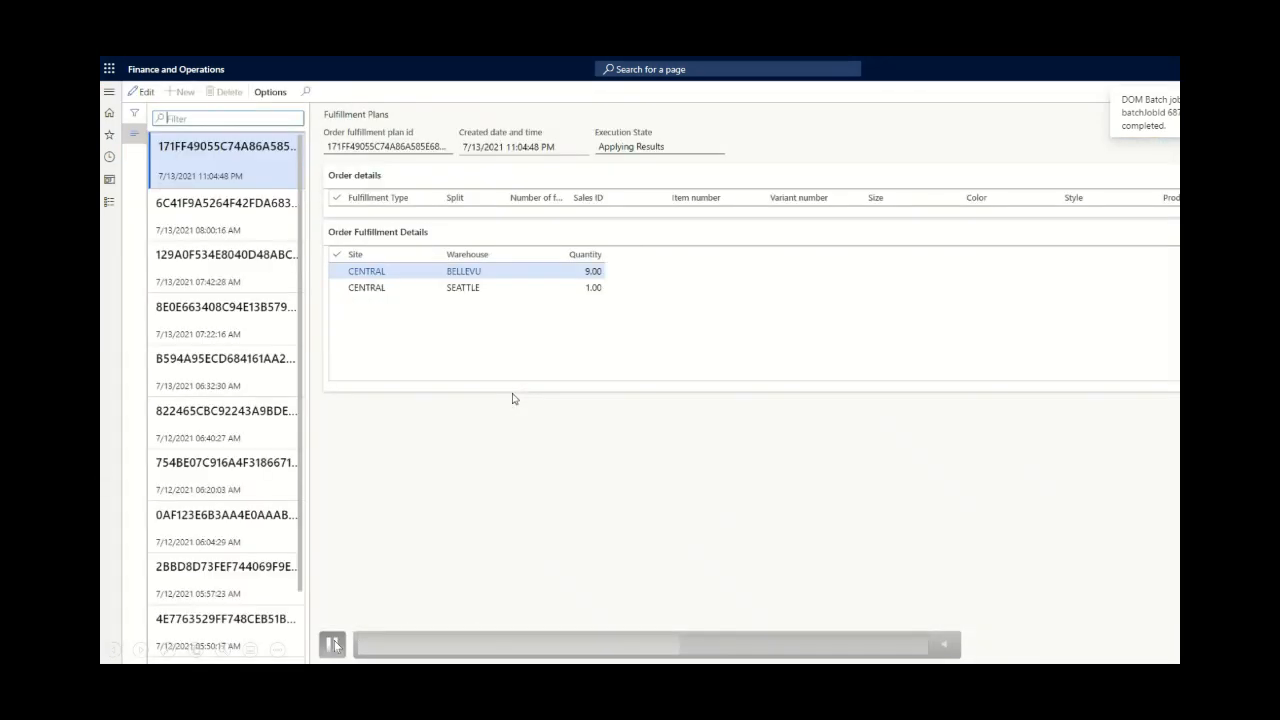
pyautogui.click(332, 645)
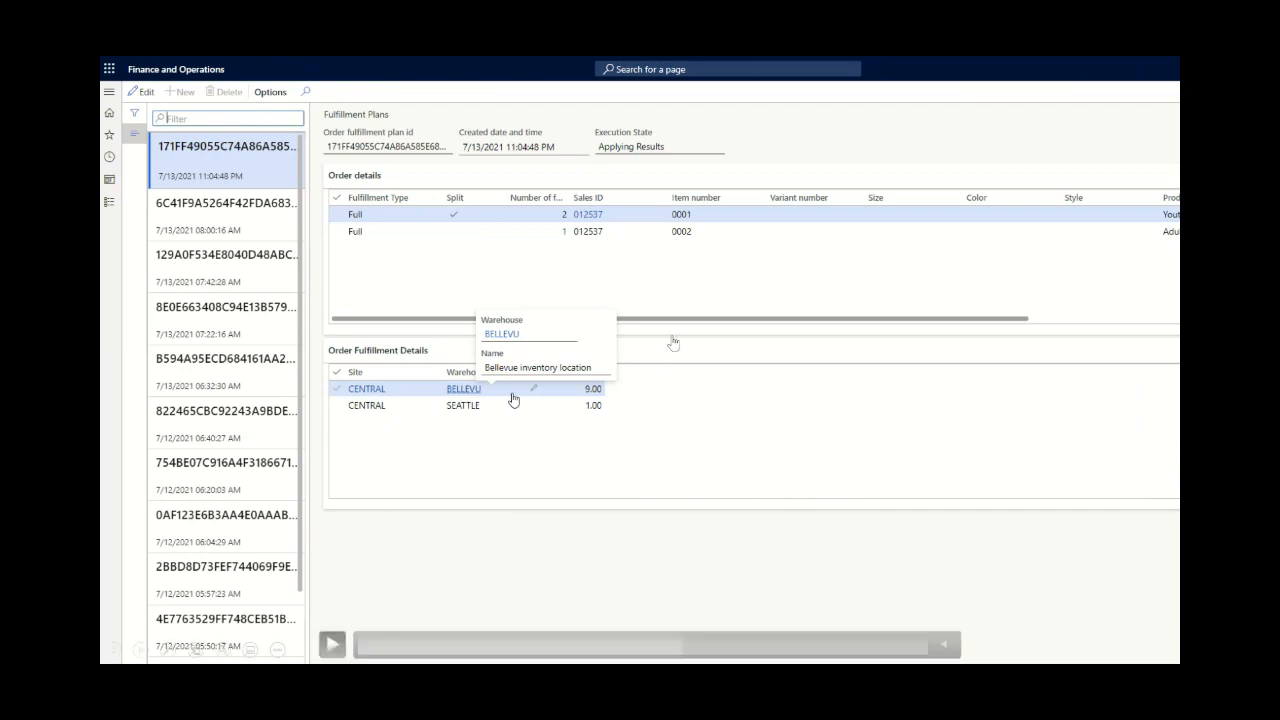
pyautogui.click(333, 645)
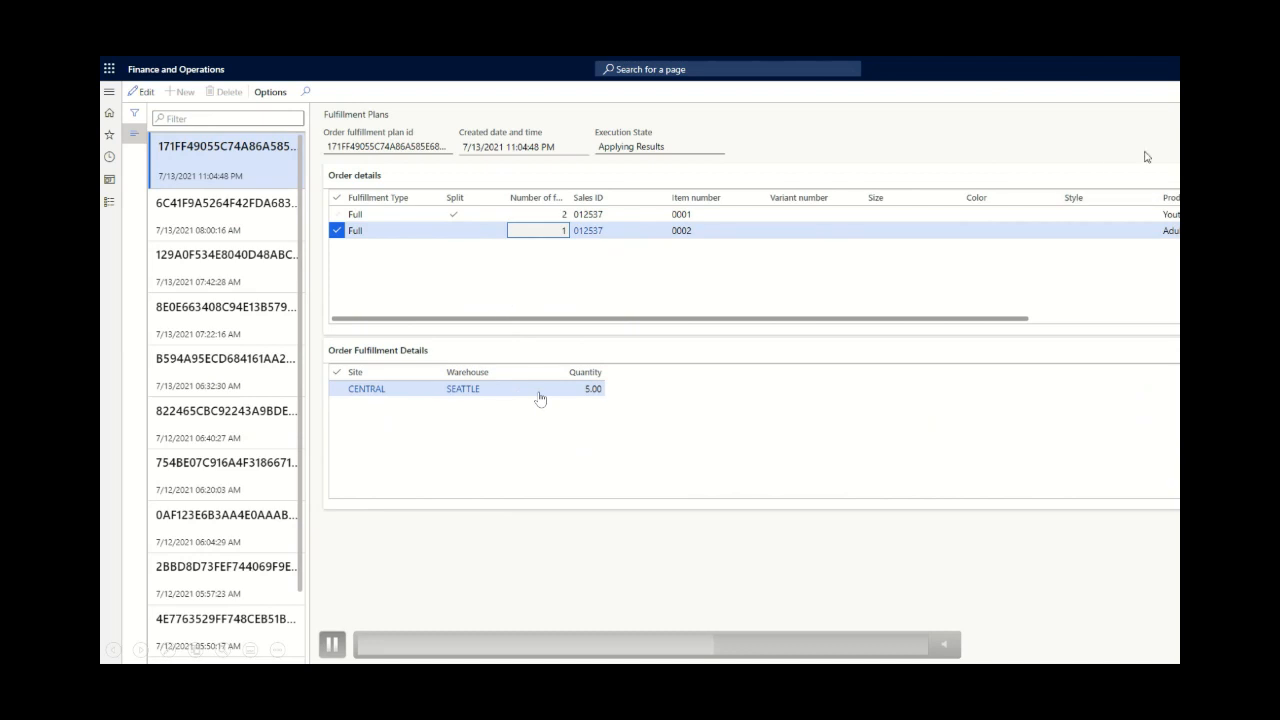
pyautogui.click(333, 647)
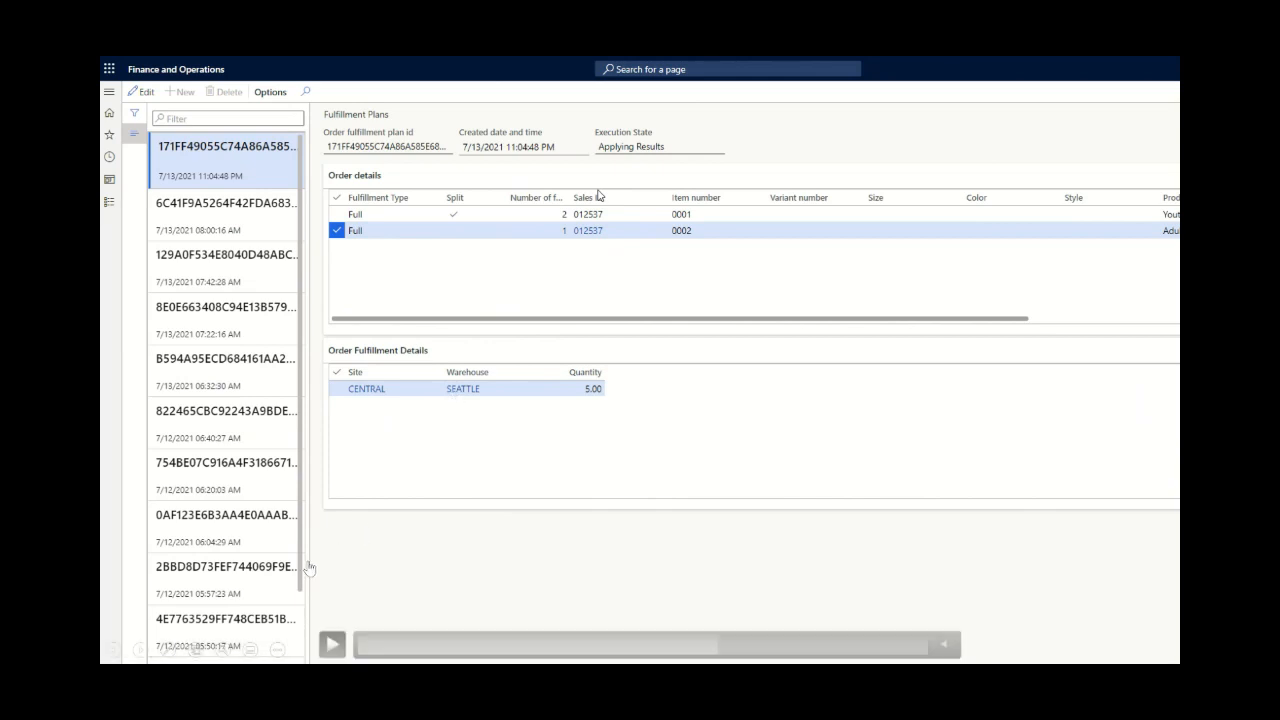
# - Play the demo to the brokered sales order lines and on into View DOM Logs, pausing at each to examine its details
pyautogui.click(332, 645)
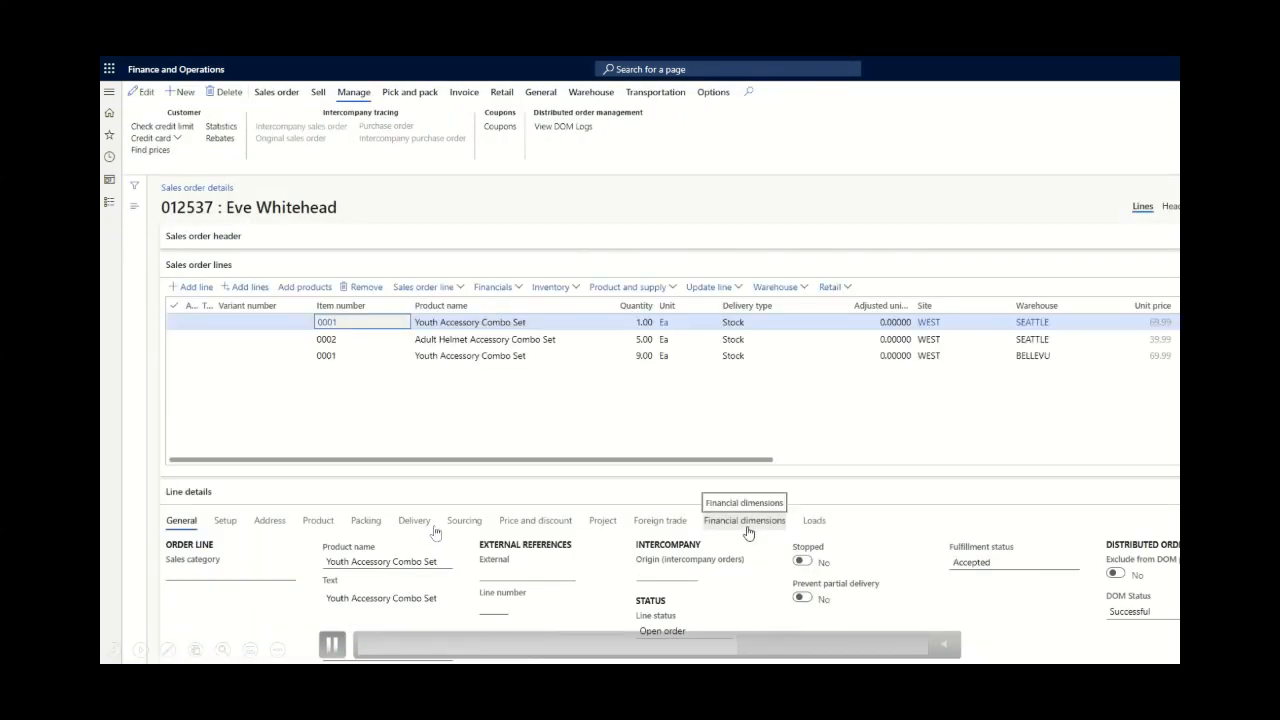
pyautogui.click(332, 644)
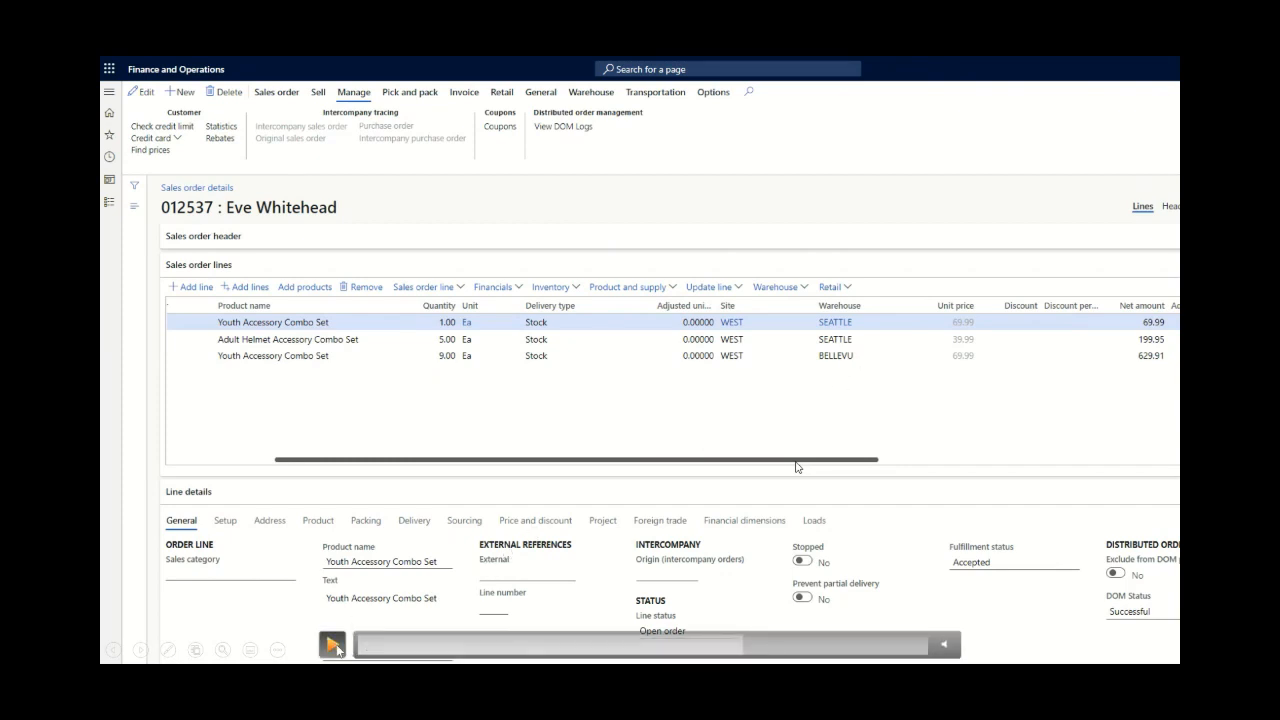
pyautogui.click(590, 128)
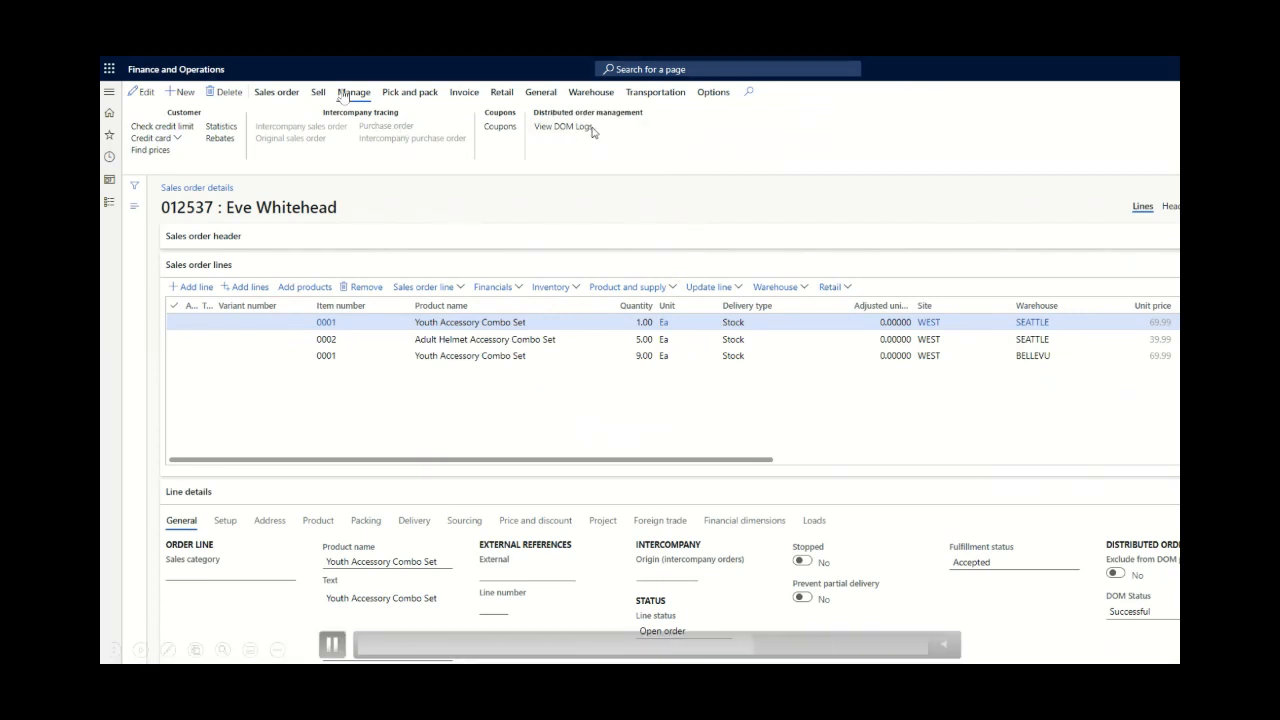
pyautogui.hscroll(1, 788, 480)
pyautogui.click(331, 645)
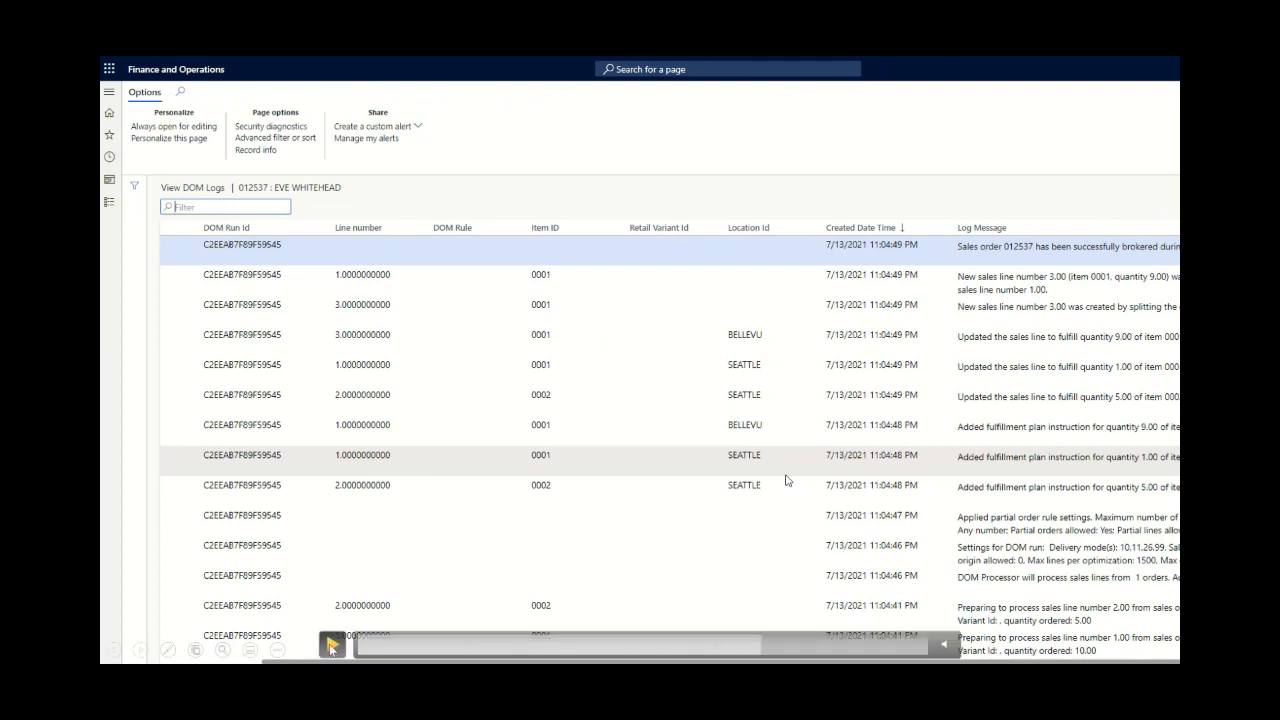
# - Play the demo to the Distributed order management workspace and on to the sales order's Update line options, pausing at each to examine them
pyautogui.click(332, 646)
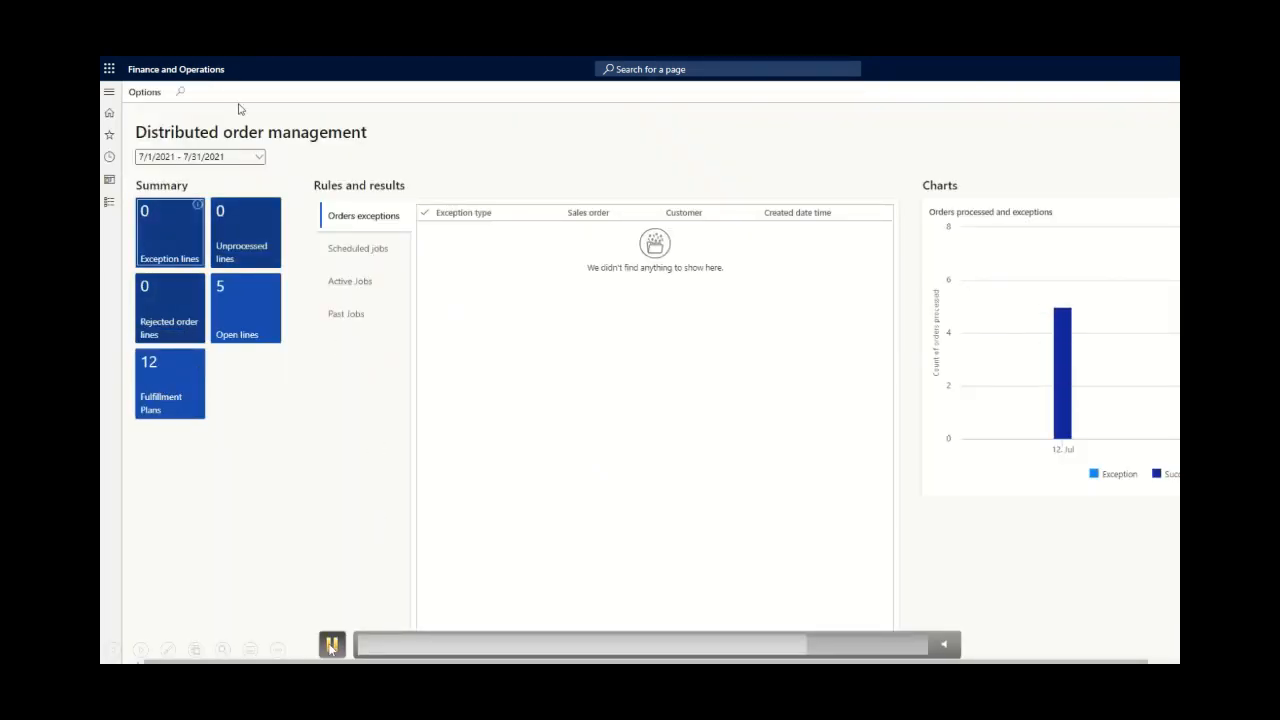
pyautogui.click(331, 645)
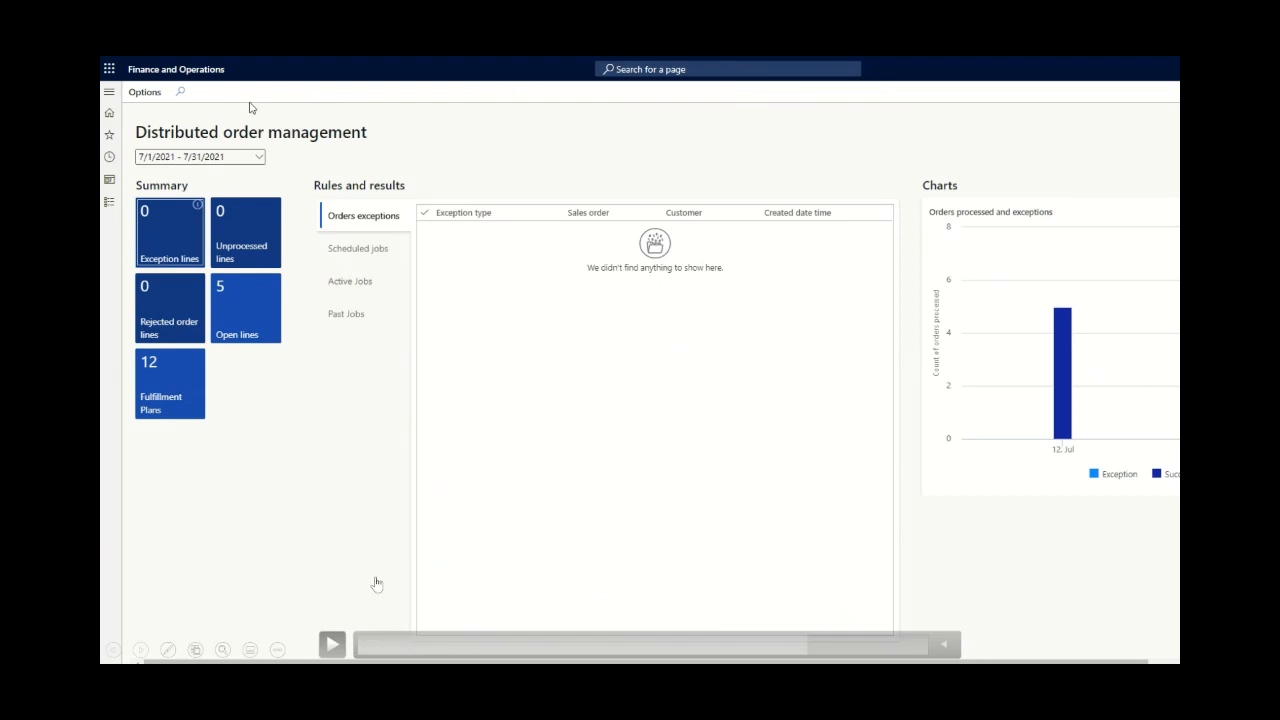
pyautogui.click(333, 645)
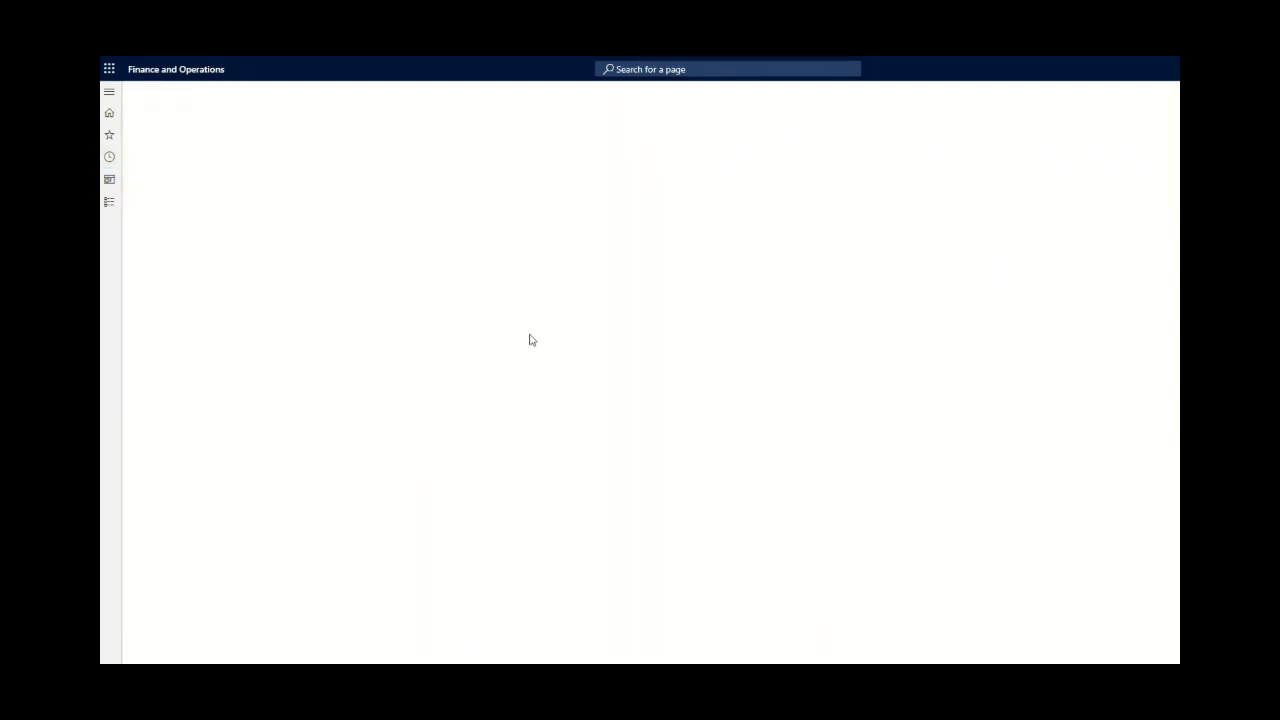
pyautogui.moveTo(342, 649)
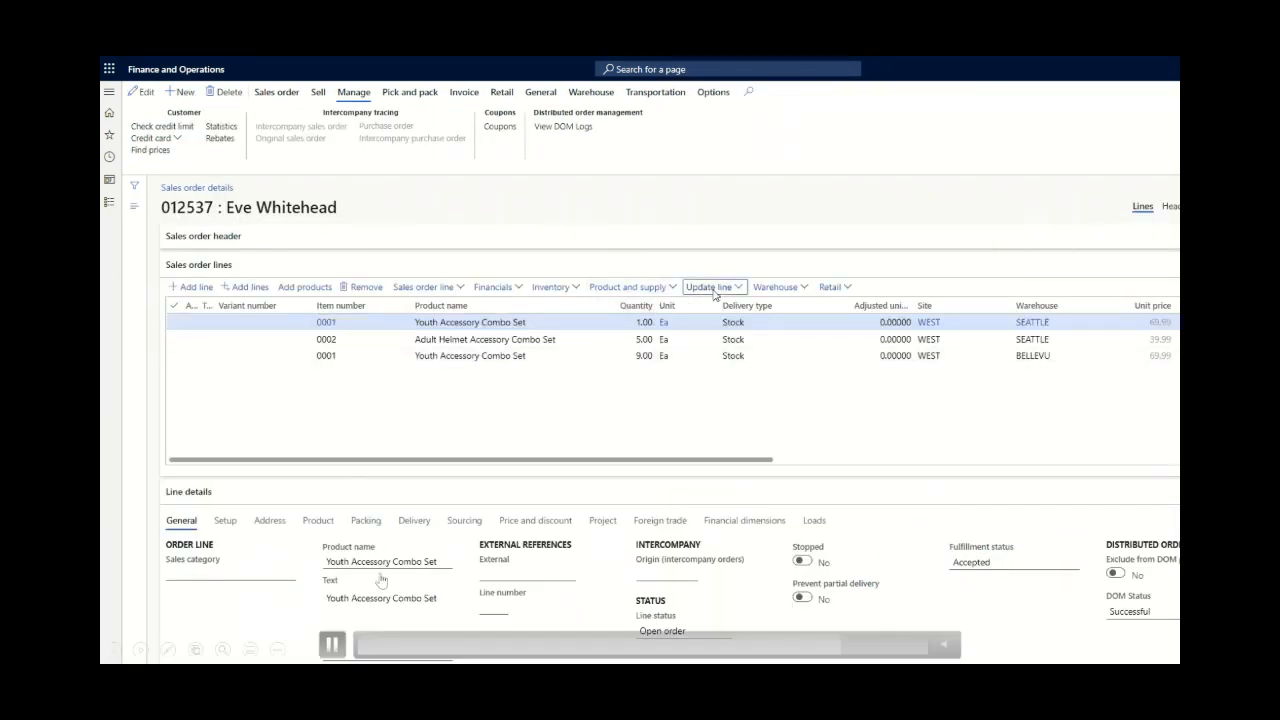
pyautogui.click(333, 645)
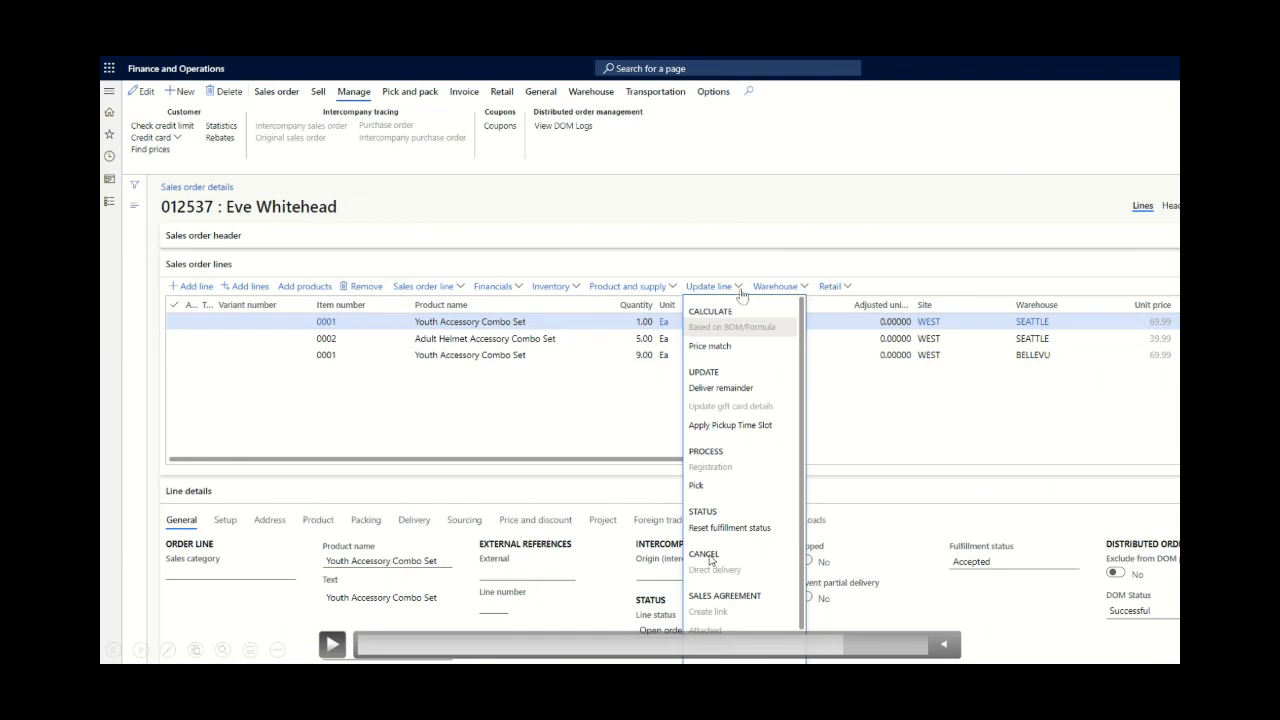
# - Play the demo through the first line's fulfillment status rejection and the recent pages list to the home page, and pause there
pyautogui.click(333, 646)
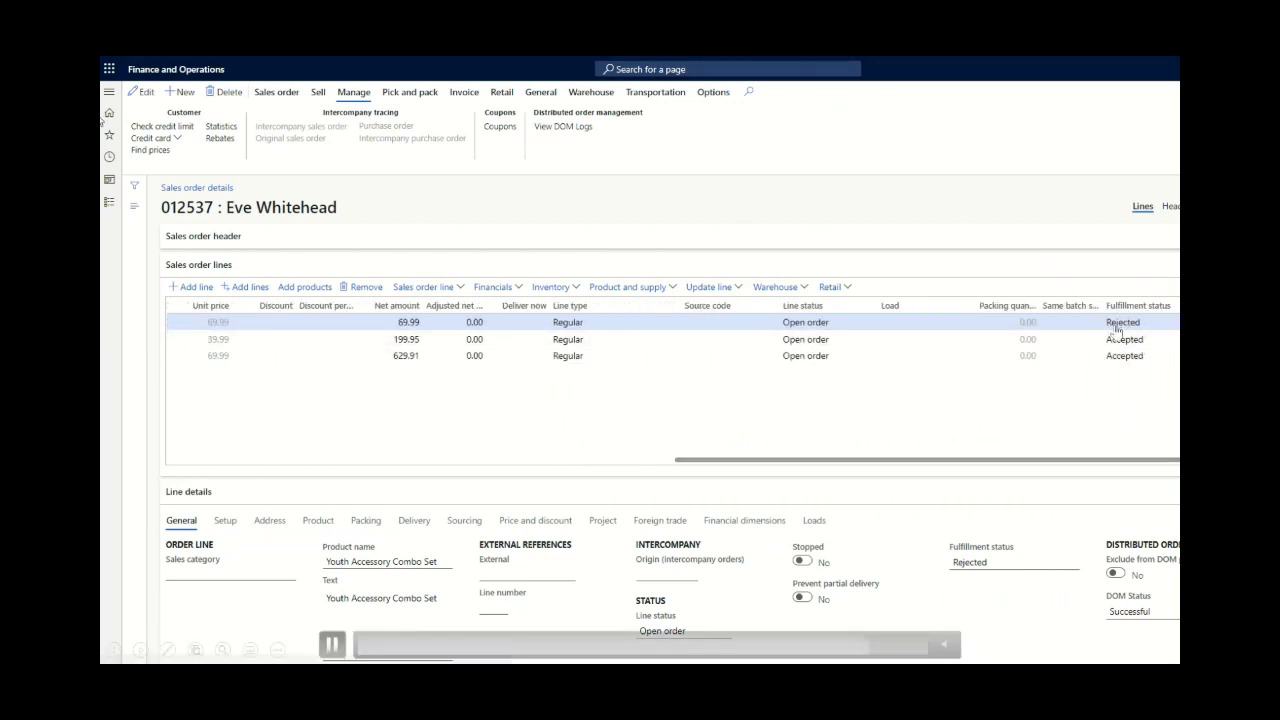
pyautogui.click(332, 645)
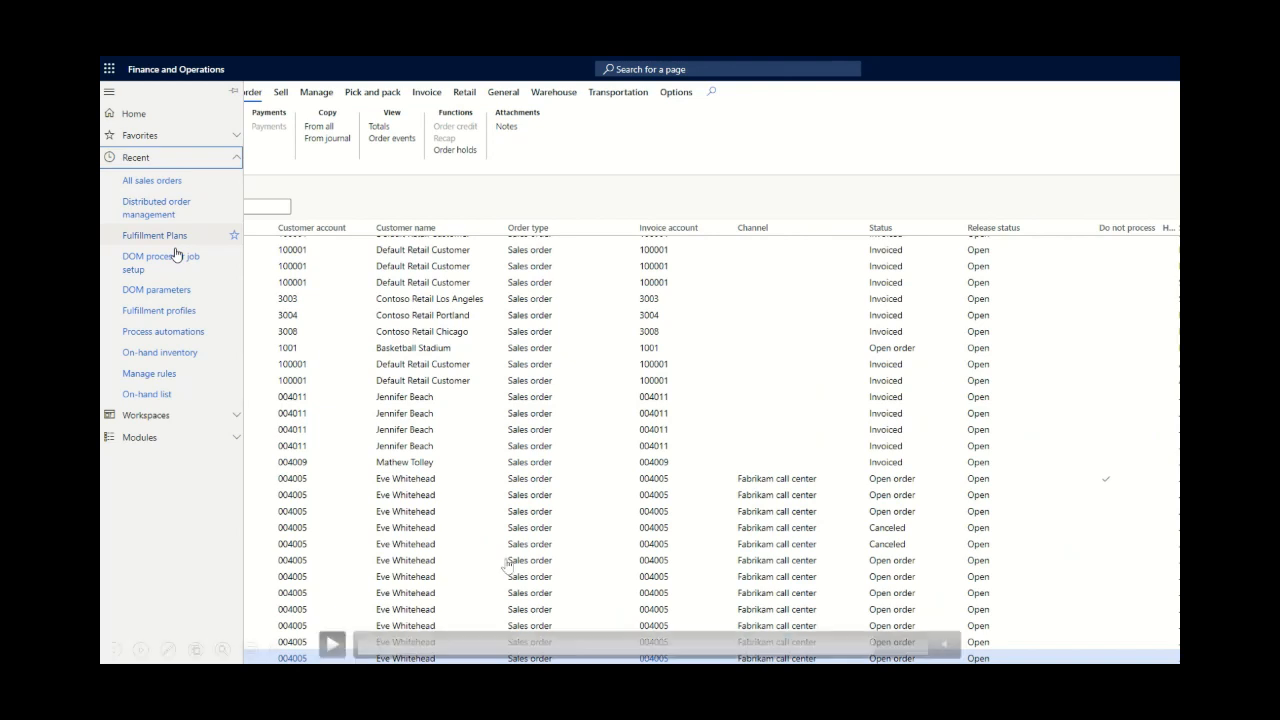
pyautogui.click(331, 645)
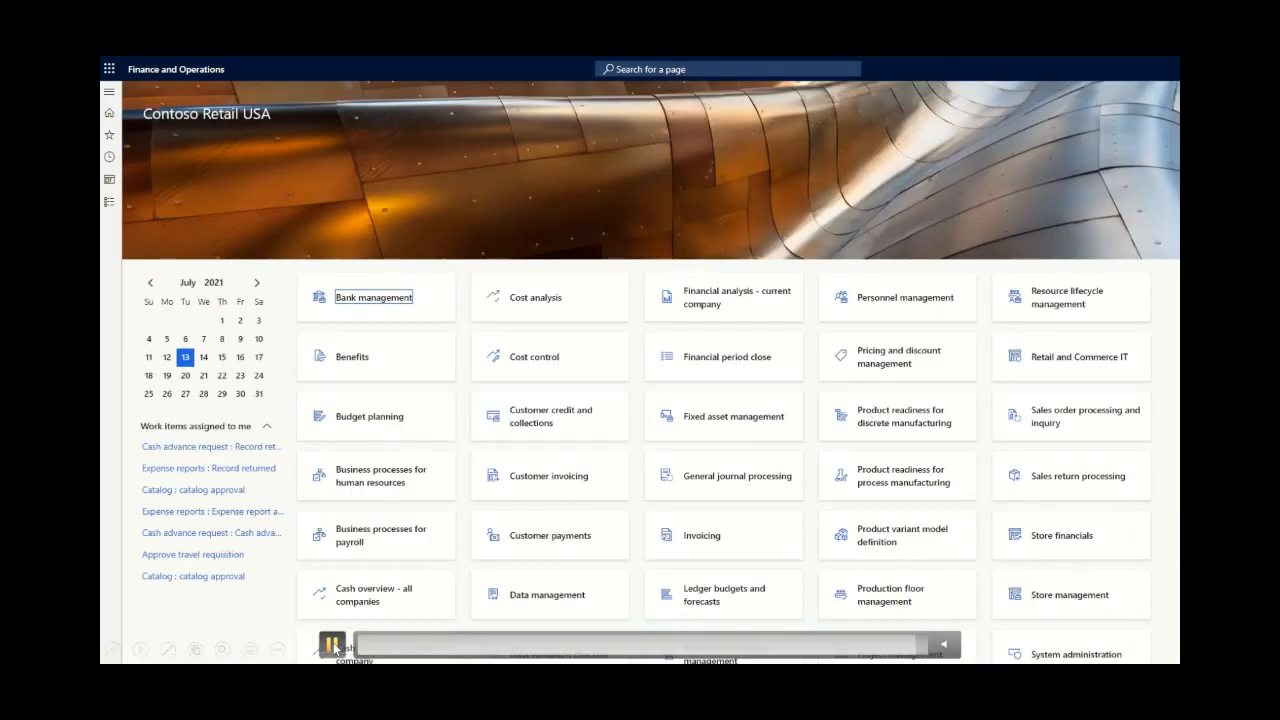
pyautogui.click(333, 645)
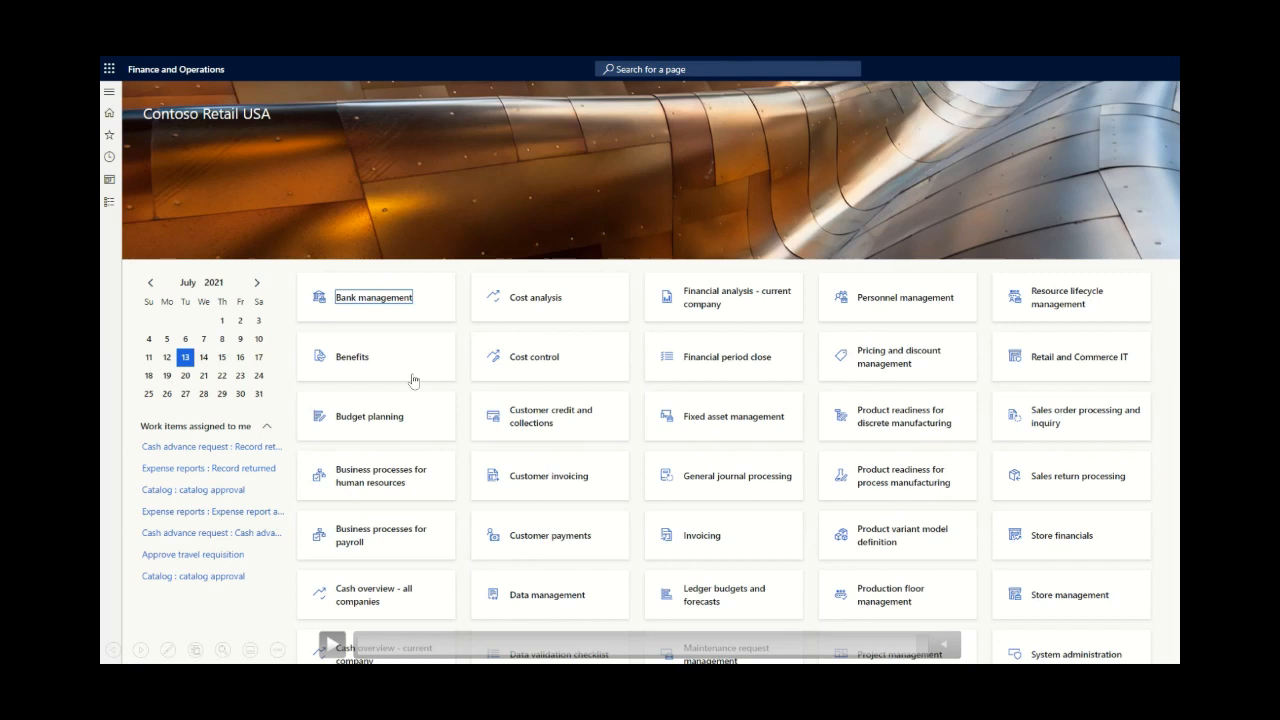